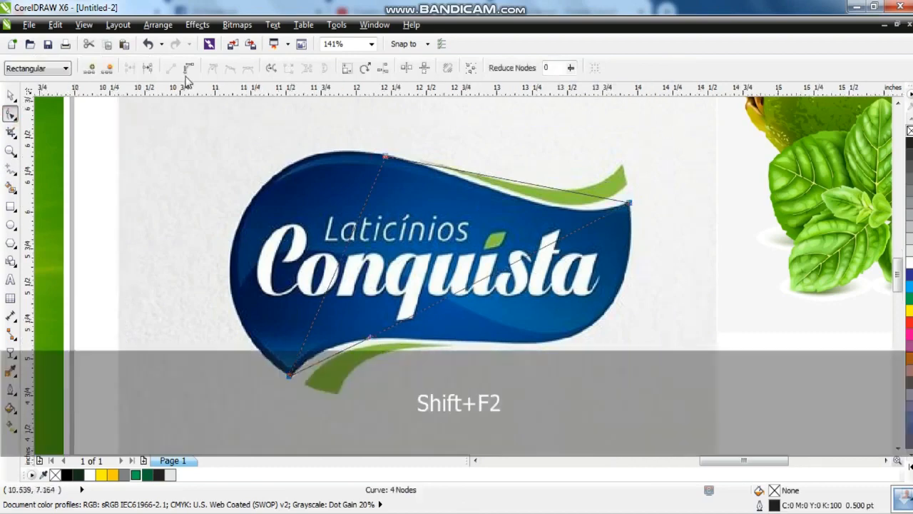
# Bend the left segment of the four-node outline to follow the blue logo shape's rounded left edge.
pyautogui.press('F3')
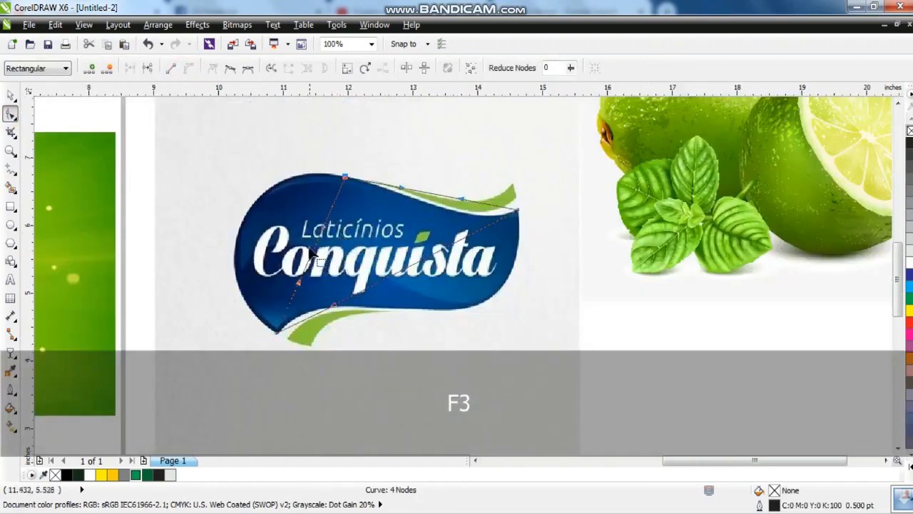
pyautogui.moveTo(325, 236); pyautogui.dragTo(248, 157)
pyautogui.moveTo(296, 284); pyautogui.dragTo(193, 279)
pyautogui.moveTo(248, 157); pyautogui.dragTo(242, 152)
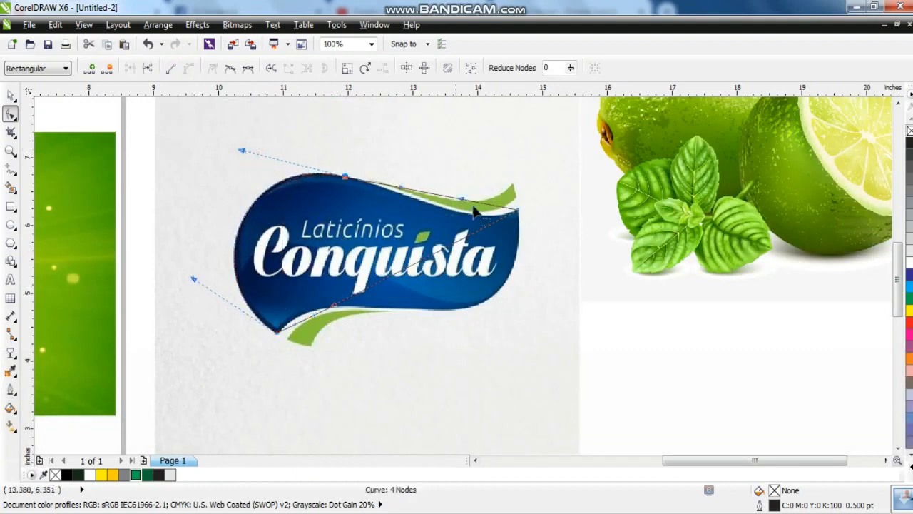
# Bend the outline's top segment to follow the blue shape's wavy upper edge to its upper-right corner.
pyautogui.click(11, 149)
pyautogui.click(55, 152)
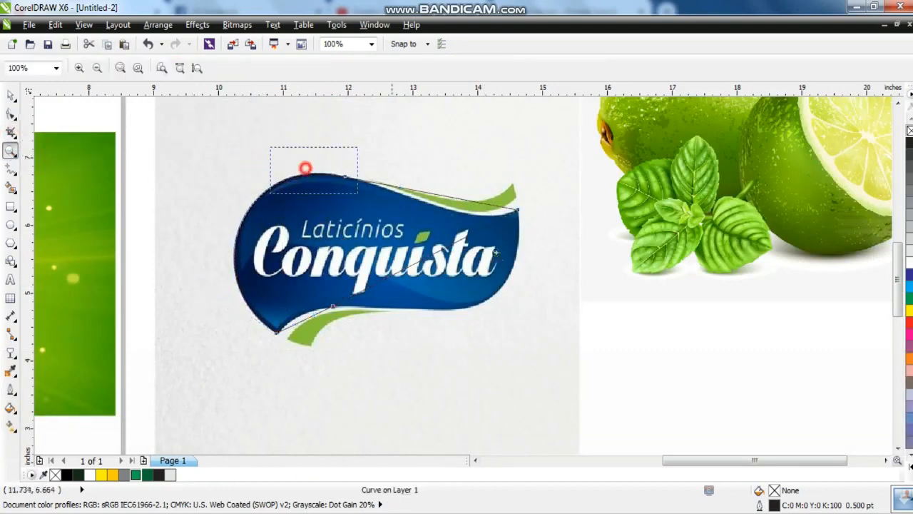
pyautogui.click(305, 170)
pyautogui.click(13, 114)
pyautogui.moveTo(504, 173); pyautogui.dragTo(646, 264)
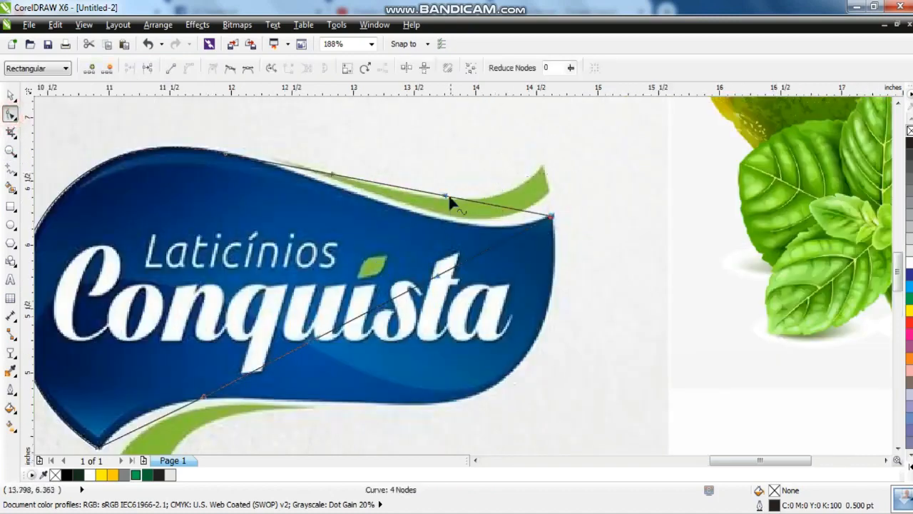
pyautogui.moveTo(445, 202); pyautogui.dragTo(462, 256)
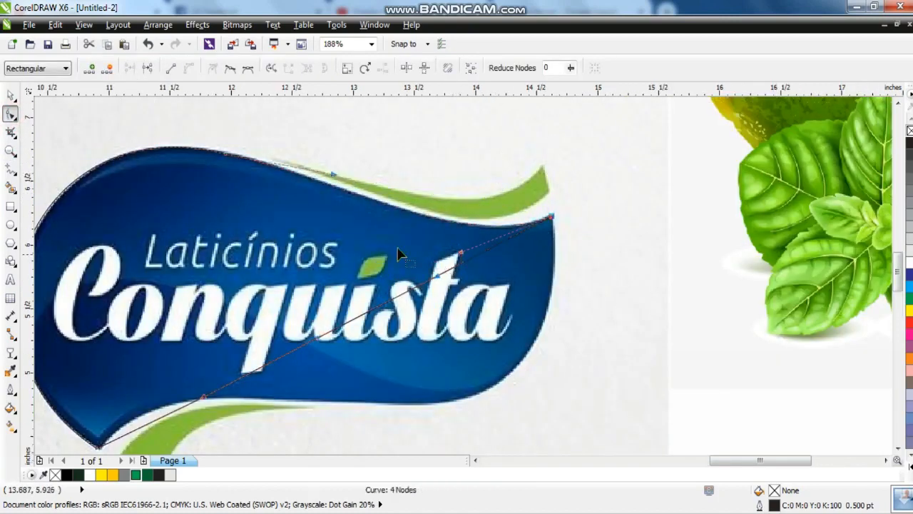
# Bend the outline's remaining segments to follow the blue shape's right side, bottom edge and lower-left tip.
pyautogui.moveTo(438, 278); pyautogui.dragTo(564, 344)
pyautogui.moveTo(323, 342); pyautogui.dragTo(473, 404)
pyautogui.press('F3')
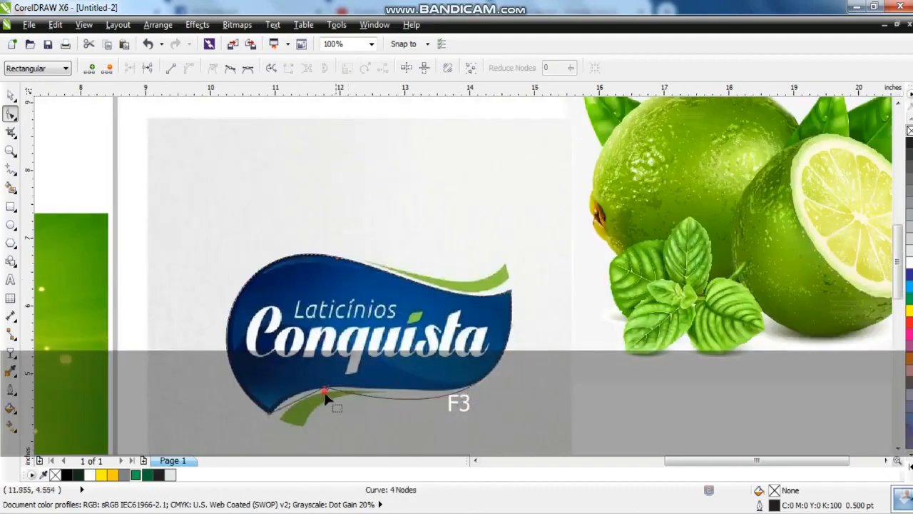
pyautogui.scroll(-3, 866, 434)
pyautogui.moveTo(445, 312); pyautogui.dragTo(431, 278)
pyautogui.moveTo(521, 283); pyautogui.dragTo(519, 311)
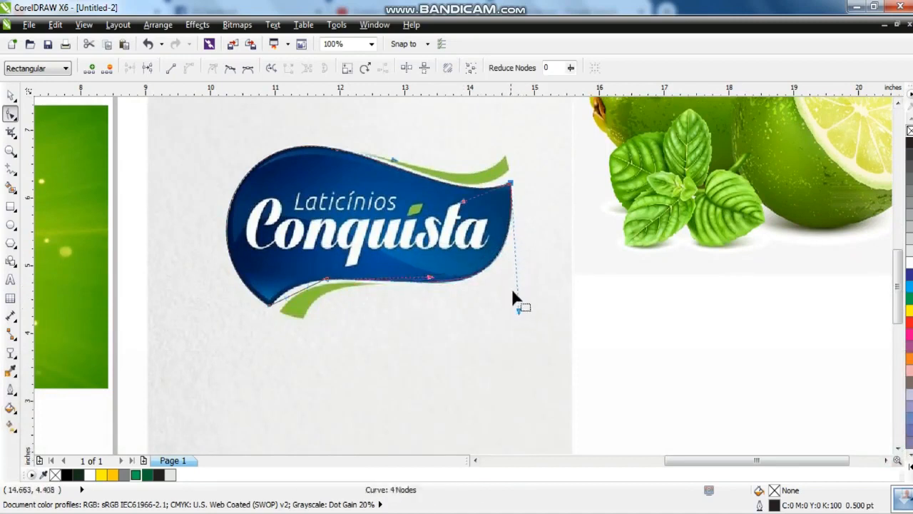
pyautogui.moveTo(300, 291); pyautogui.dragTo(255, 295)
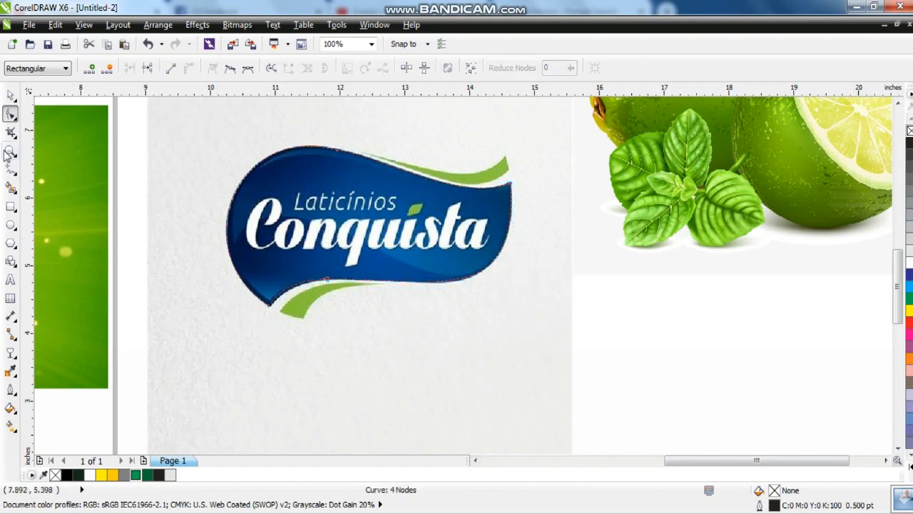
# Draw a closed three-node outline over the green swoosh below the blue shape.
pyautogui.click(9, 151)
pyautogui.click(328, 301)
pyautogui.click(10, 169)
pyautogui.moveTo(505, 208)
pyautogui.mouseDown()
pyautogui.moveTo(356, 295)
pyautogui.moveTo(269, 308)
pyautogui.mouseUp()
pyautogui.moveTo(204, 285); pyautogui.dragTo(505, 208)
# Bend the sides of the lower swoosh outline to match the green swoosh's curved edges.
pyautogui.click(8, 112)
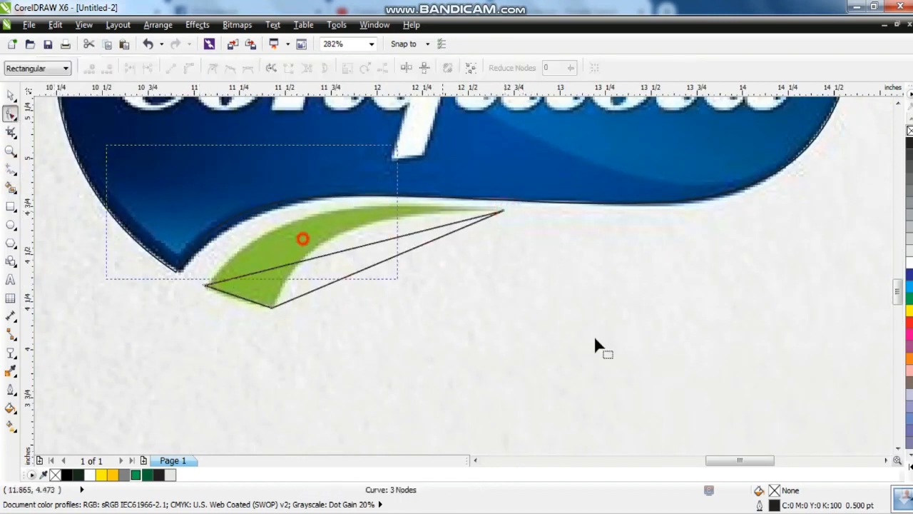
pyautogui.moveTo(350, 249); pyautogui.dragTo(331, 212)
pyautogui.moveTo(354, 273); pyautogui.dragTo(340, 240)
pyautogui.moveTo(239, 299); pyautogui.dragTo(239, 302)
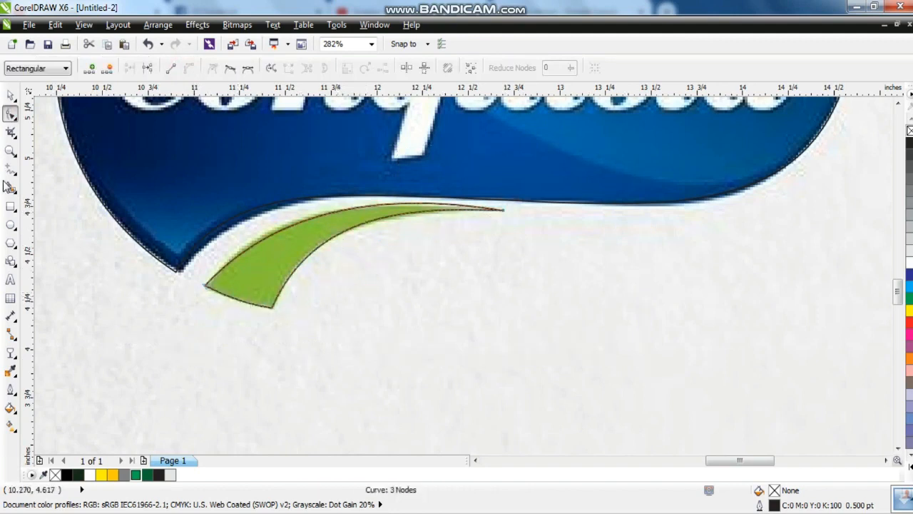
# Draw a closed three-node outline about 2.3 in wide over the green swoosh above the blue shape.
pyautogui.click(9, 152)
pyautogui.rightClick(350, 229)
pyautogui.moveTo(241, 100); pyautogui.dragTo(619, 278)
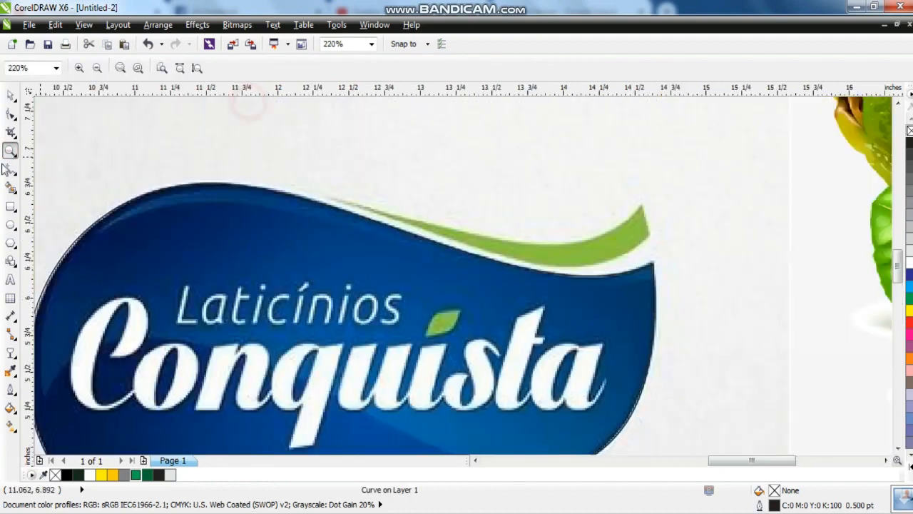
pyautogui.click(9, 169)
pyautogui.click(312, 191)
pyautogui.click(642, 206)
pyautogui.doubleClick(651, 237)
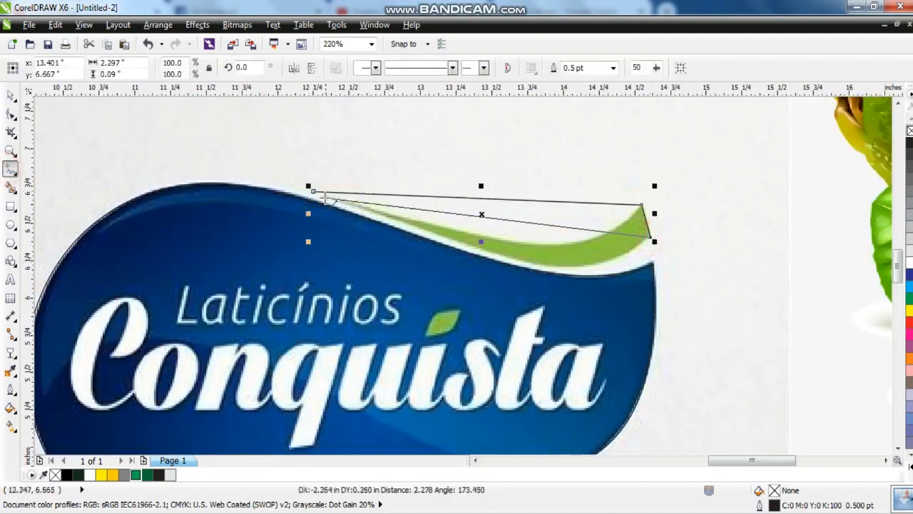
pyautogui.click(312, 191)
# Convert the upper swoosh outline's segments to curves, bend them along the green swoosh's edges, and deselect the outline.
pyautogui.press('F10')
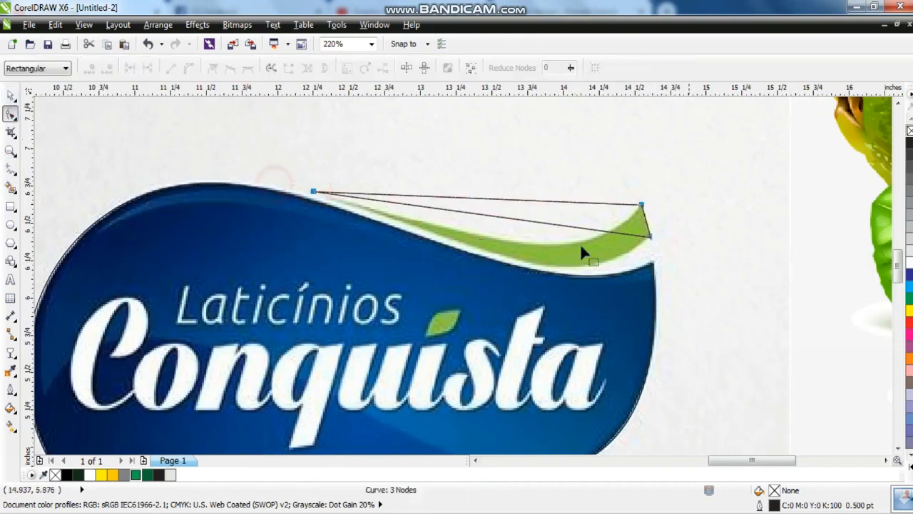
pyautogui.click(184, 69)
pyautogui.moveTo(553, 224); pyautogui.dragTo(570, 265)
pyautogui.moveTo(540, 201); pyautogui.dragTo(560, 248)
pyautogui.moveTo(648, 230); pyautogui.dragTo(648, 225)
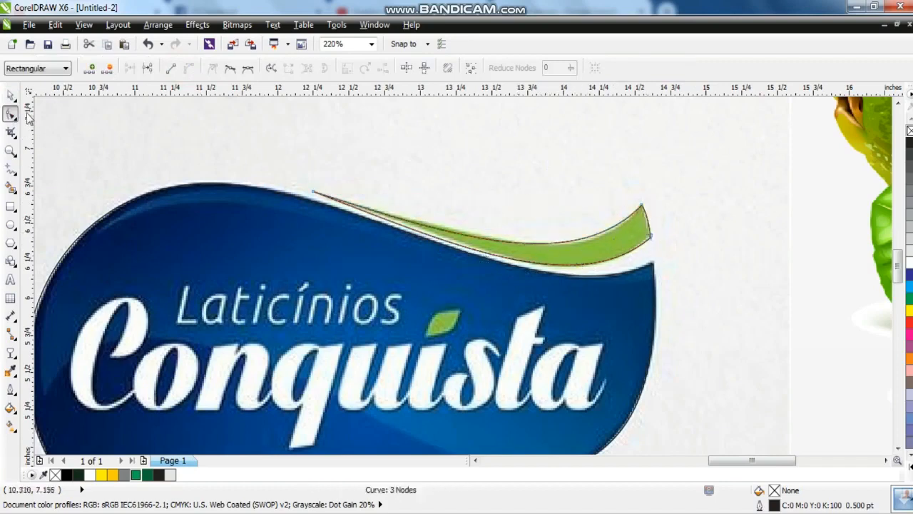
pyautogui.click(10, 95)
pyautogui.click(423, 171)
pyautogui.hotkey('shift', 'F2')
pyautogui.press('Escape')
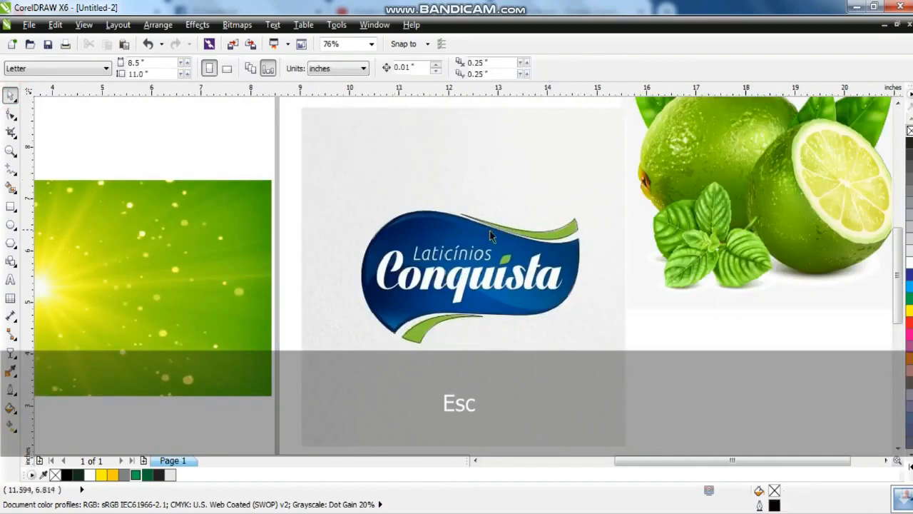
# Draw a closed four-node outline inside the blue shape, spanning its left edge, top, right corner and lower middle.
pyautogui.click(10, 150)
pyautogui.moveTo(307, 184); pyautogui.dragTo(676, 387)
pyautogui.click(10, 168)
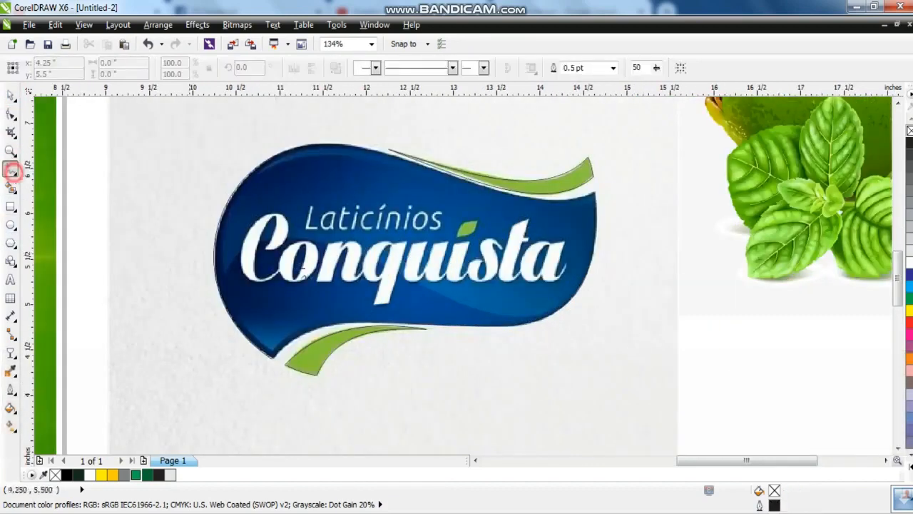
pyautogui.click(223, 274)
pyautogui.moveTo(454, 285); pyautogui.dragTo(455, 303)
pyautogui.click(596, 204)
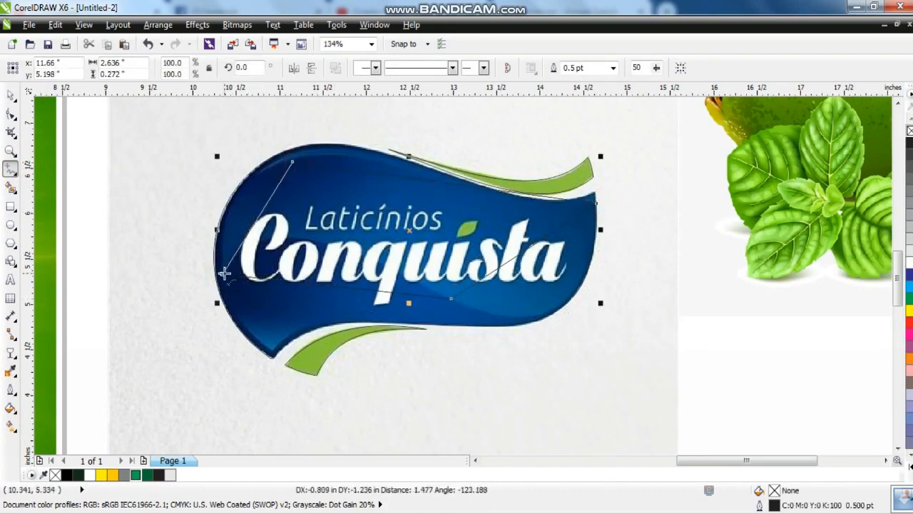
pyautogui.click(221, 271)
# Convert the inner outline's segments to curves and bend its left segment along the inside of the blue shape's left edge.
pyautogui.click(11, 113)
pyautogui.hotkey('shift', 'F2')
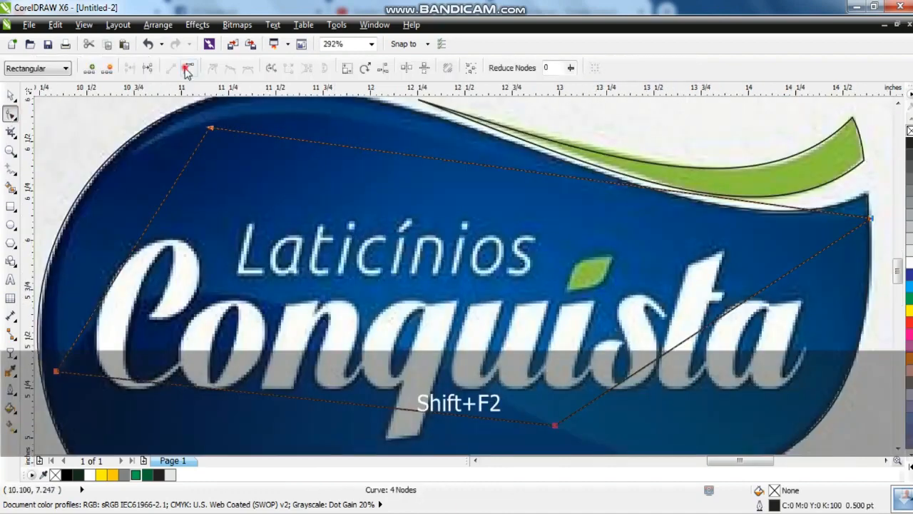
pyautogui.click(210, 130)
pyautogui.moveTo(159, 208); pyautogui.dragTo(103, 204)
pyautogui.click(282, 122)
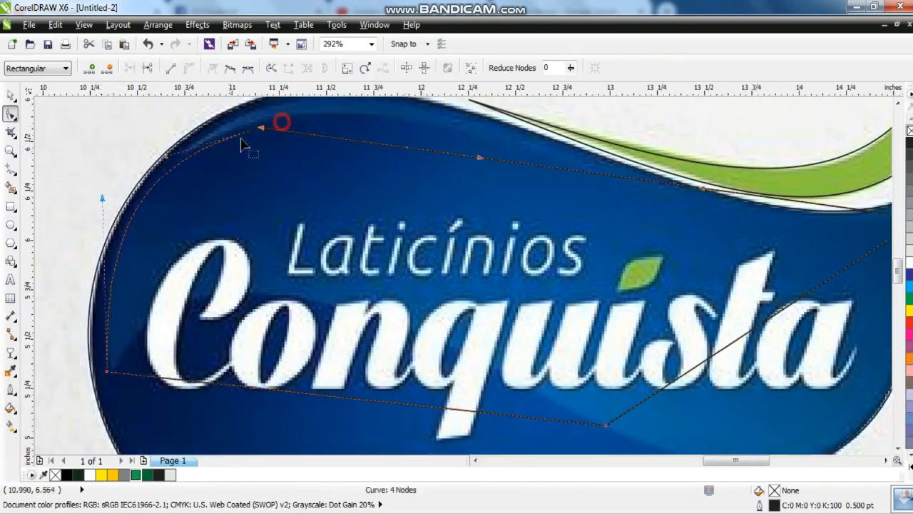
# Bend the inner outline's top segment along the blue shape's wavy upper edge and refine its left curve.
pyautogui.moveTo(480, 157); pyautogui.dragTo(386, 128)
pyautogui.moveTo(702, 232); pyautogui.dragTo(695, 295)
pyautogui.press('F3')
pyautogui.moveTo(471, 200); pyautogui.dragTo(381, 208)
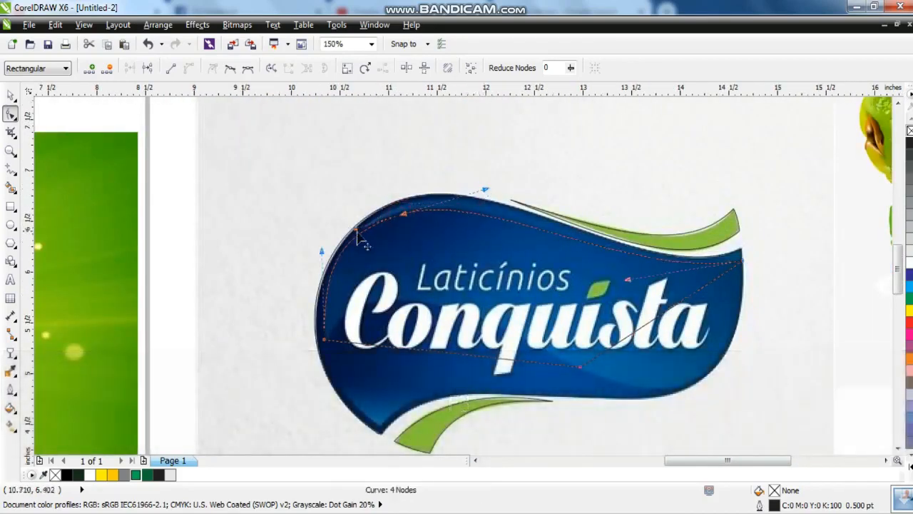
pyautogui.moveTo(324, 255); pyautogui.dragTo(337, 251)
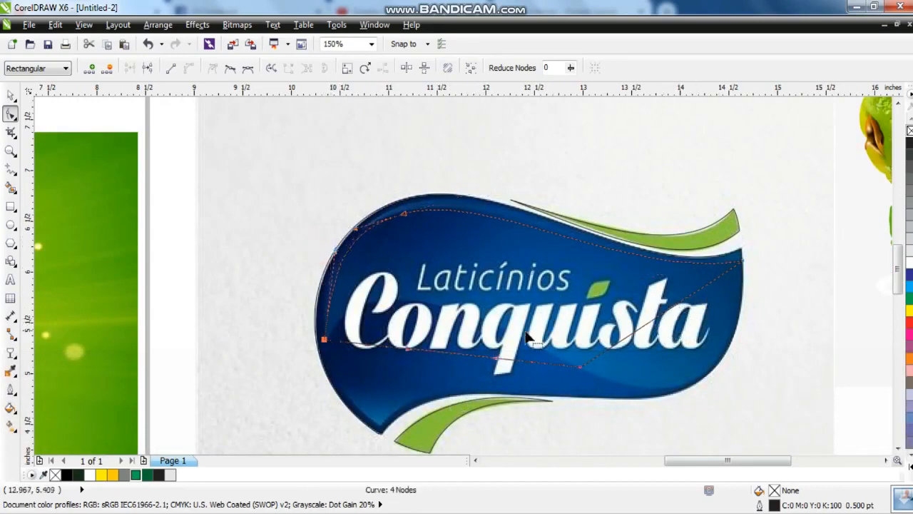
# Bend the inner outline's right segment along the blue shape's side and its bottom segment into a wave through the lettering.
pyautogui.moveTo(629, 335); pyautogui.dragTo(682, 408)
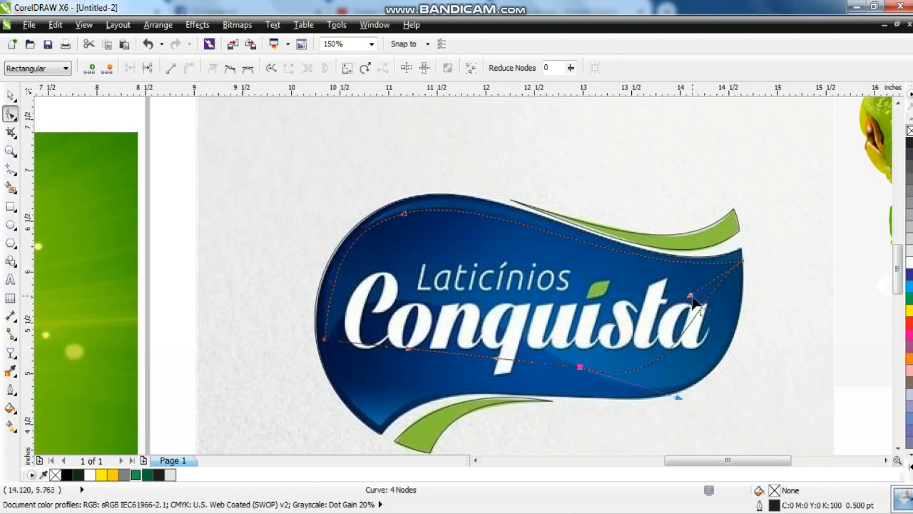
pyautogui.moveTo(690, 306); pyautogui.dragTo(713, 362)
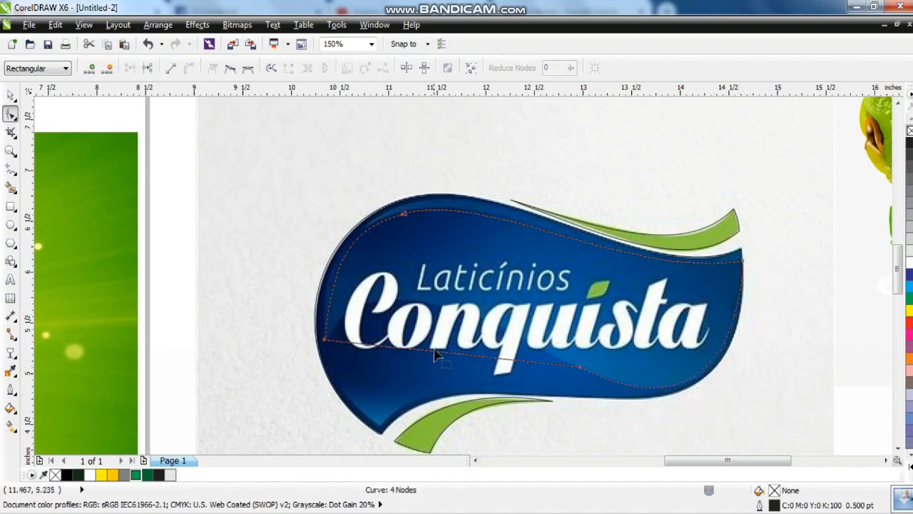
pyautogui.click(422, 322)
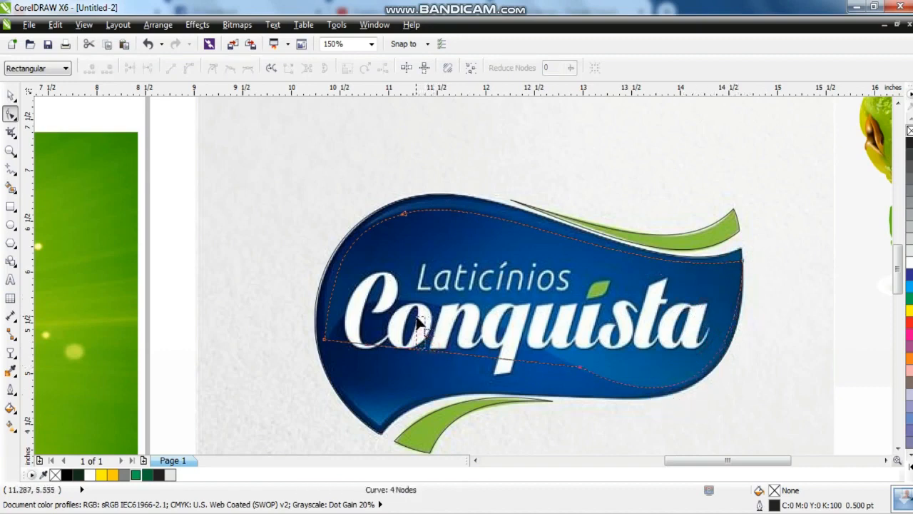
pyautogui.moveTo(417, 353); pyautogui.dragTo(403, 307)
pyautogui.moveTo(359, 239); pyautogui.dragTo(361, 243)
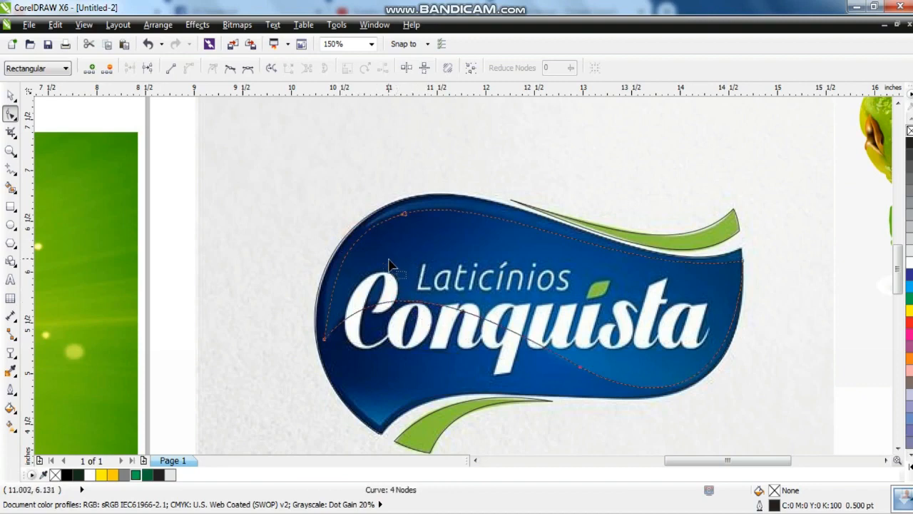
# Draw a closed four-node outline about 2.4 by 1.1 in inside the blue shape's lower-left tip area.
pyautogui.click(11, 171)
pyautogui.click(331, 360)
pyautogui.click(379, 426)
pyautogui.click(560, 390)
pyautogui.click(388, 317)
pyautogui.click(331, 360)
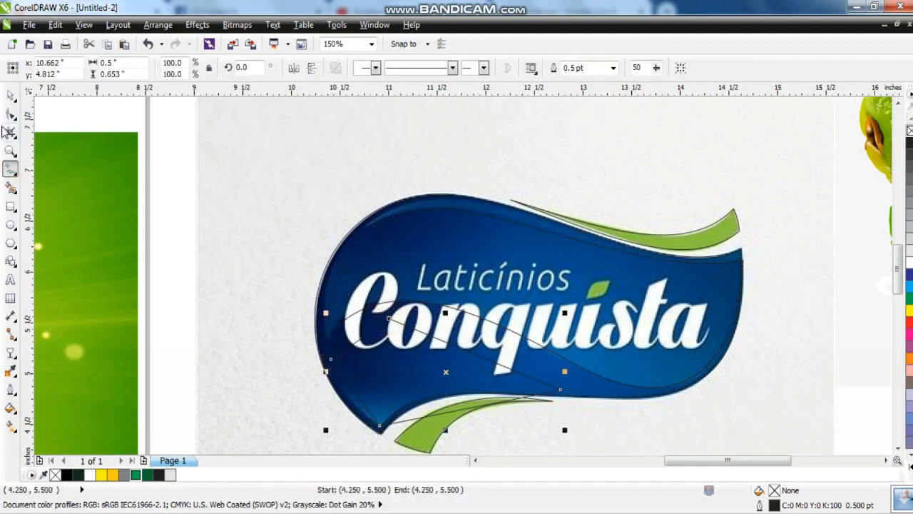
# Convert the lower-left outline's segments to curves and bend its bottom and left segments parallel to the blue shape's edge.
pyautogui.click(10, 115)
pyautogui.hotkey('shift', 'F2')
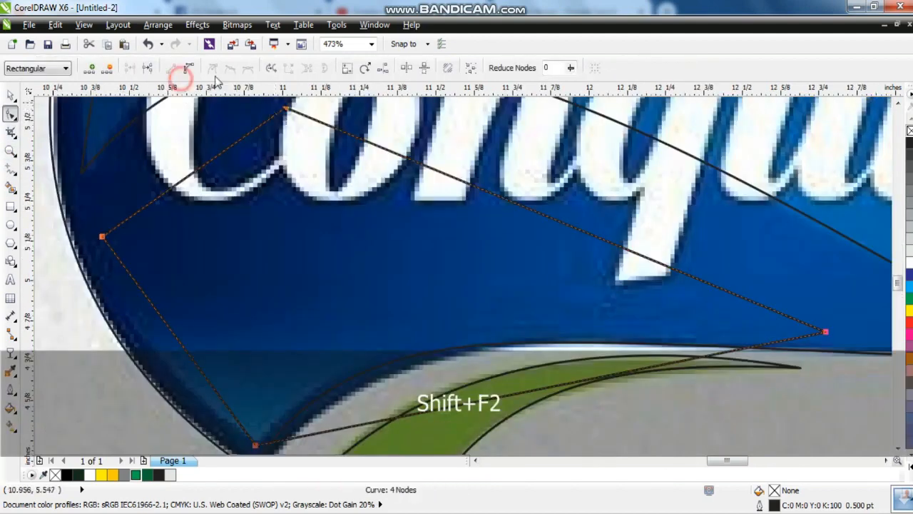
pyautogui.click(188, 70)
pyautogui.click(467, 345)
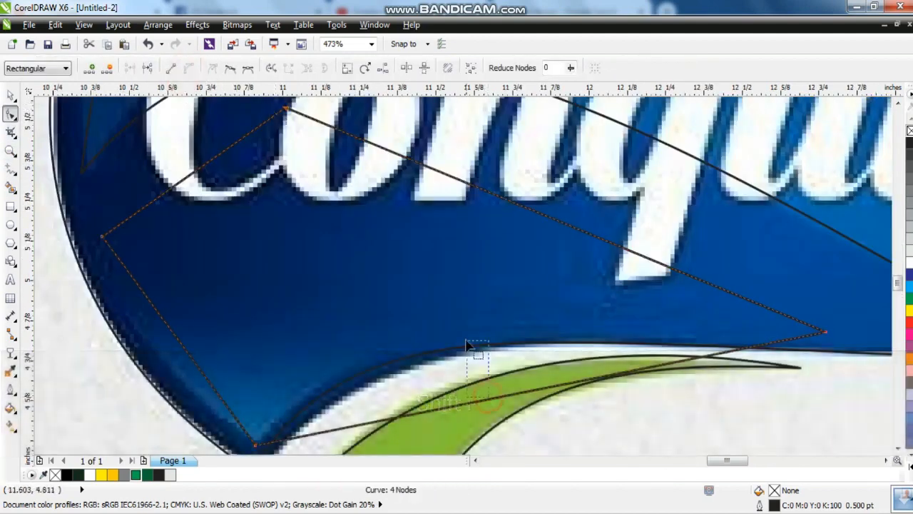
pyautogui.moveTo(485, 404); pyautogui.dragTo(445, 340)
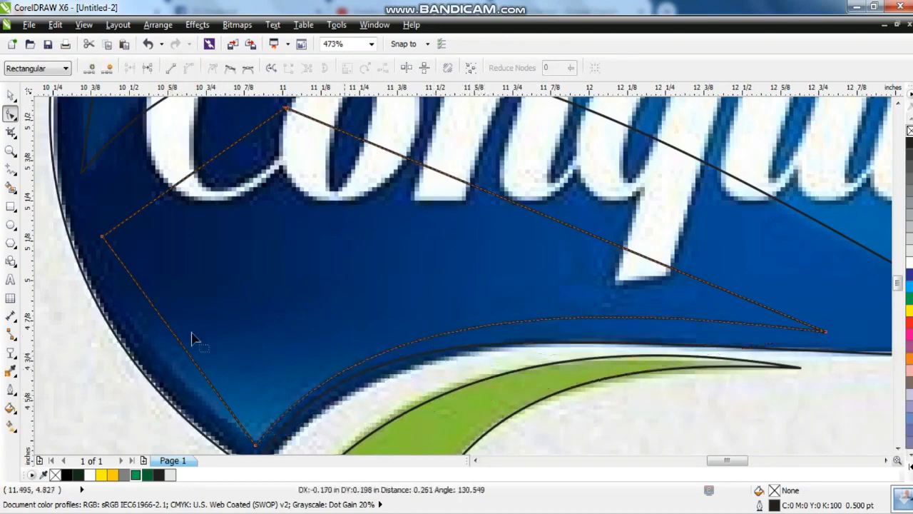
pyautogui.moveTo(178, 347); pyautogui.dragTo(159, 361)
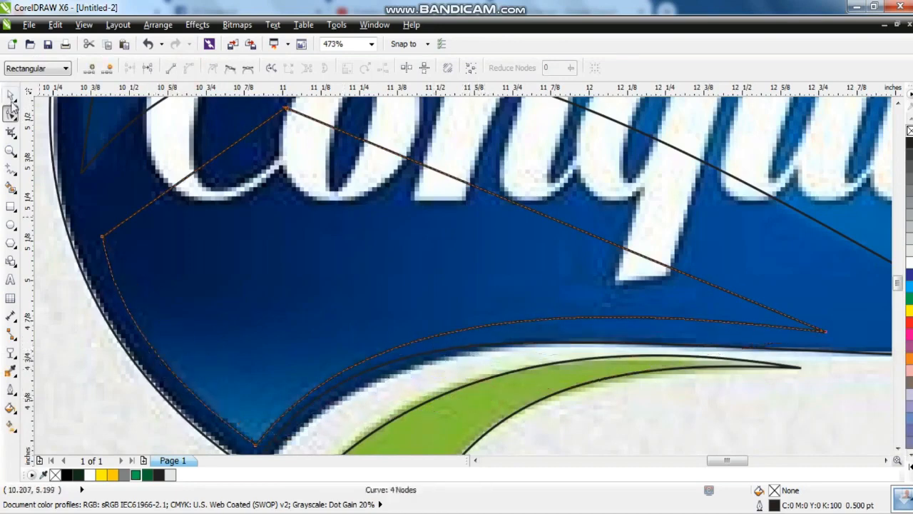
# Move the reference logo bitmap horizontally to the right, clear of the traced outlines, and deselect it.
pyautogui.click(11, 95)
pyautogui.press('F3')
pyautogui.press('F3')
pyautogui.press('F3')
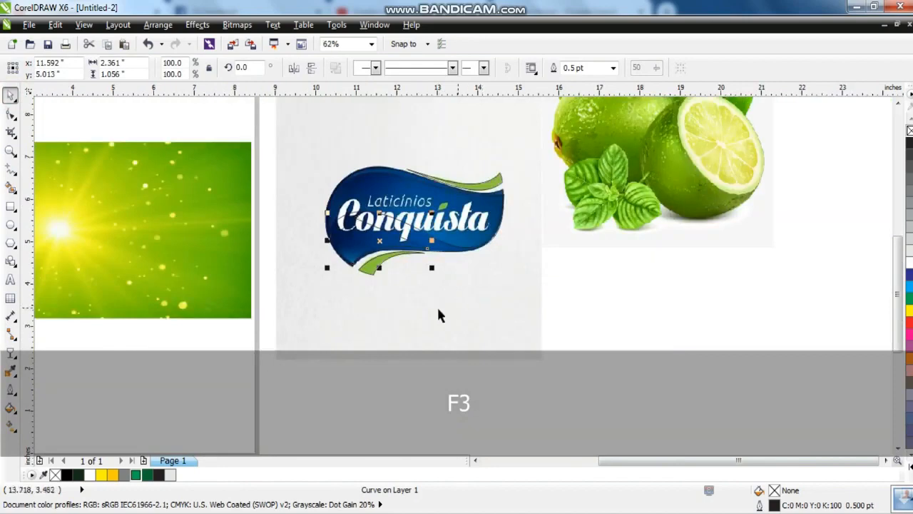
pyautogui.click(376, 312)
pyautogui.moveTo(550, 330); pyautogui.dragTo(632, 329)
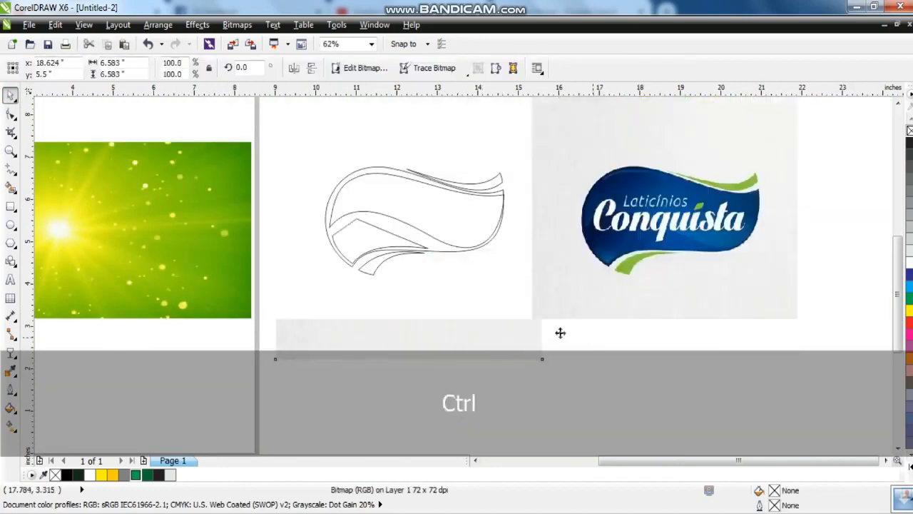
pyautogui.click(465, 321)
# Fill the outer badge outline with blue C:100 M:100 Y:0 K:0, deselect it, and frame it together with the reference logo.
pyautogui.click(335, 187)
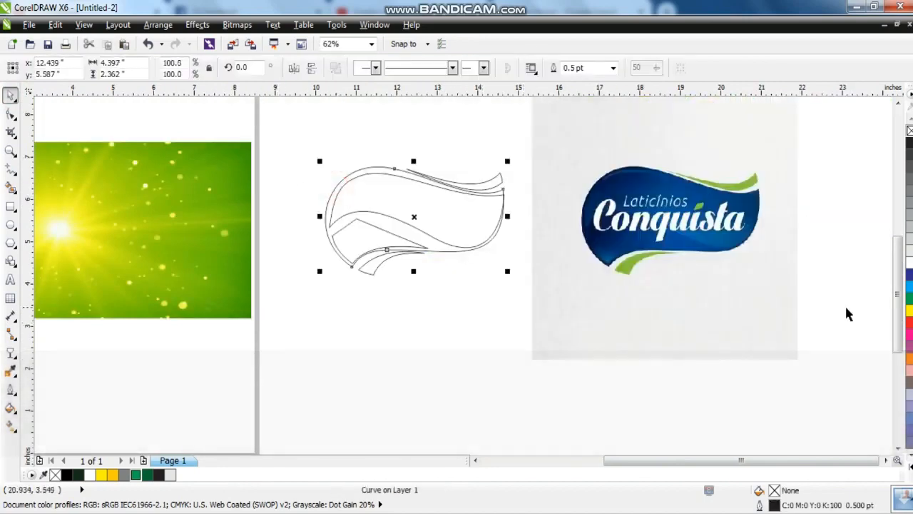
pyautogui.click(910, 278)
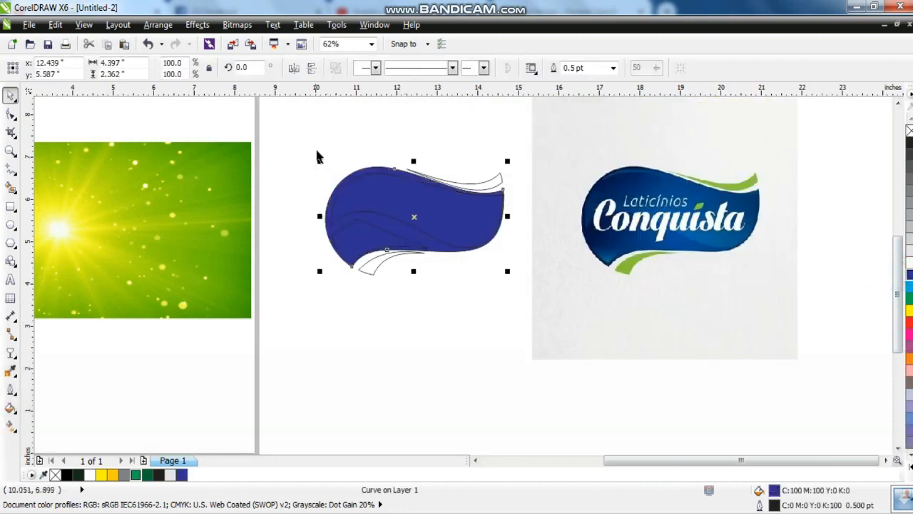
pyautogui.click(316, 150)
pyautogui.click(10, 150)
pyautogui.moveTo(298, 142); pyautogui.dragTo(829, 333)
pyautogui.click(12, 91)
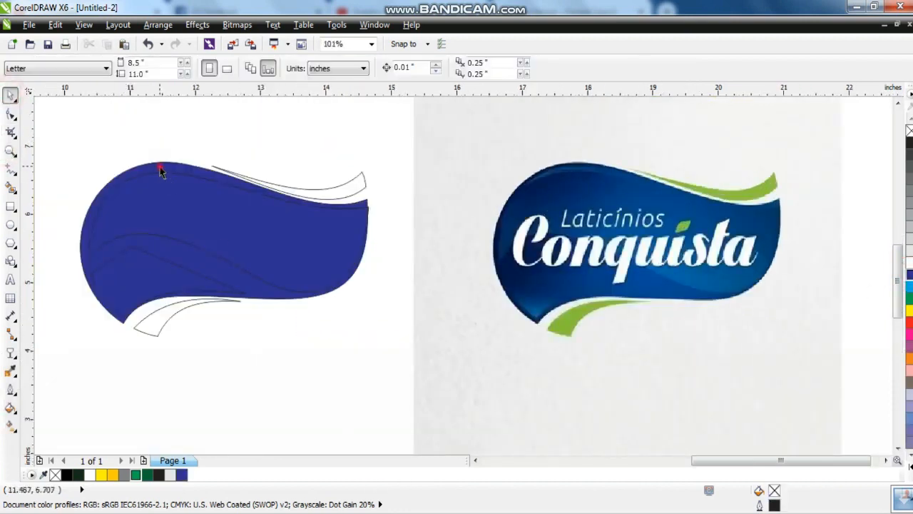
# Fill the outer badge outline with uniform dark green C:78 M:53 Y:84 K:71 and deselect it.
pyautogui.click(161, 172)
pyautogui.click(11, 409)
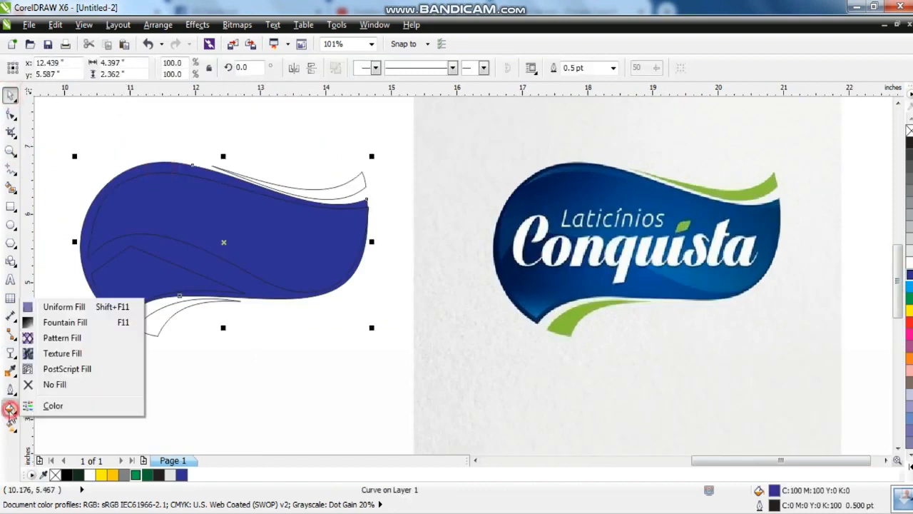
pyautogui.click(45, 305)
pyautogui.click(542, 153)
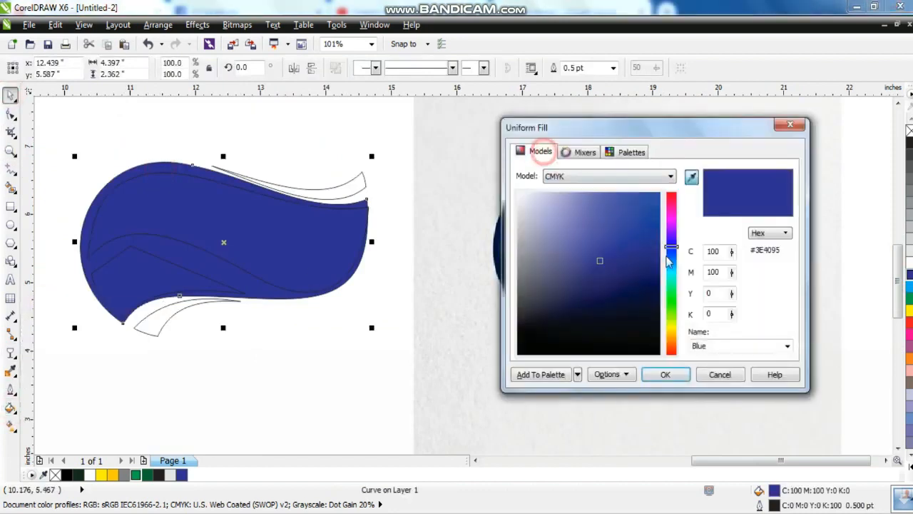
pyautogui.click(672, 308)
pyautogui.click(644, 296)
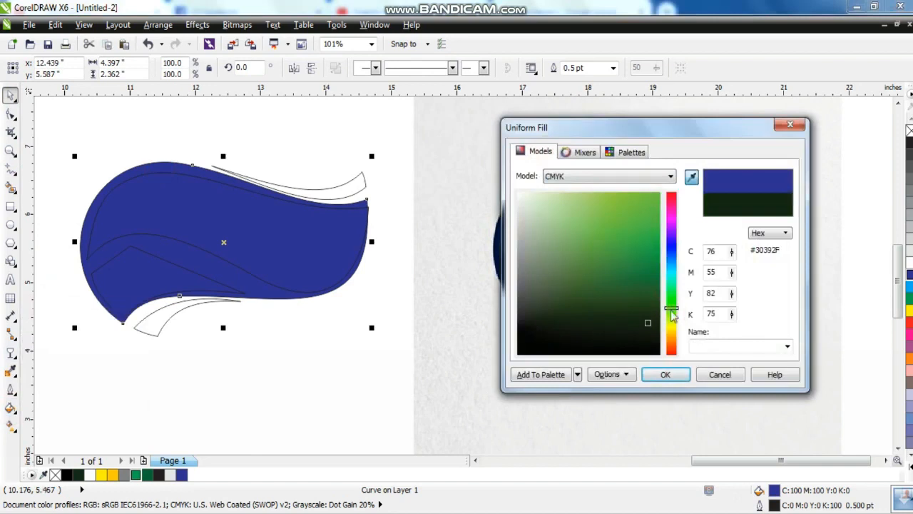
pyautogui.click(672, 305)
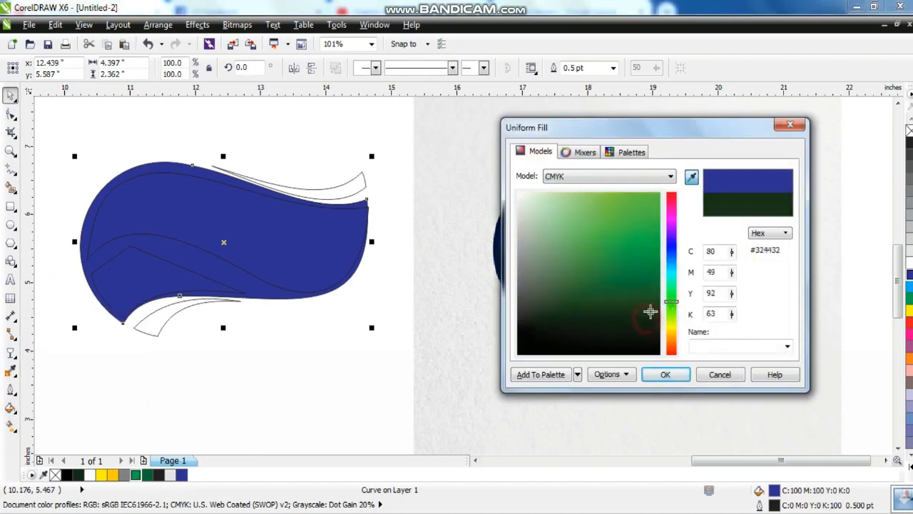
pyautogui.click(662, 373)
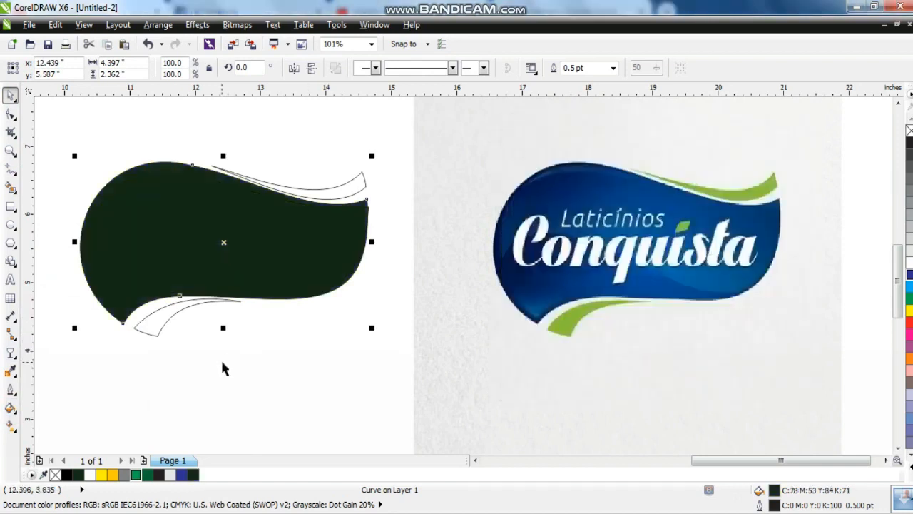
pyautogui.click(220, 361)
# Fill the lower-left inner shape with green C89 M33 Y100 K27 and fade it upward with a linear transparency.
pyautogui.click(165, 262)
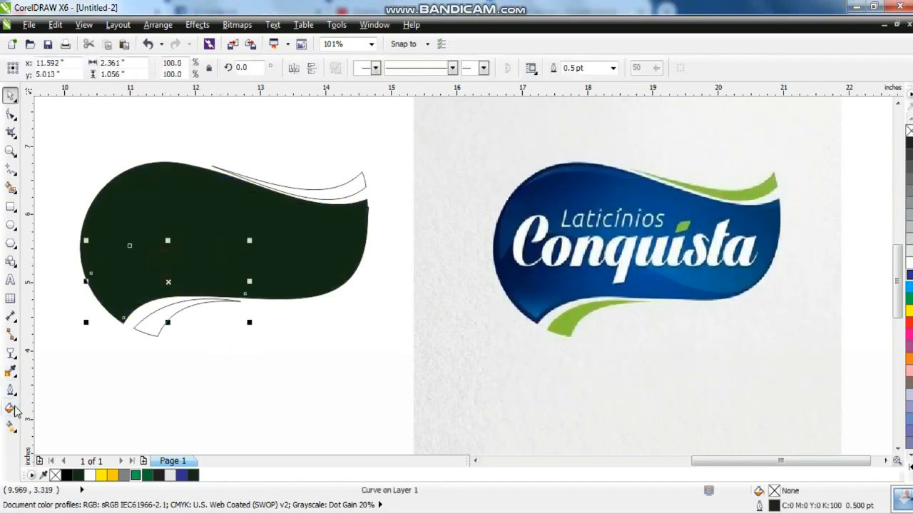
pyautogui.click(146, 474)
pyautogui.click(11, 352)
pyautogui.moveTo(133, 288)
pyautogui.mouseDown()
pyautogui.moveTo(132, 357)
pyautogui.moveTo(136, 281)
pyautogui.mouseUp()
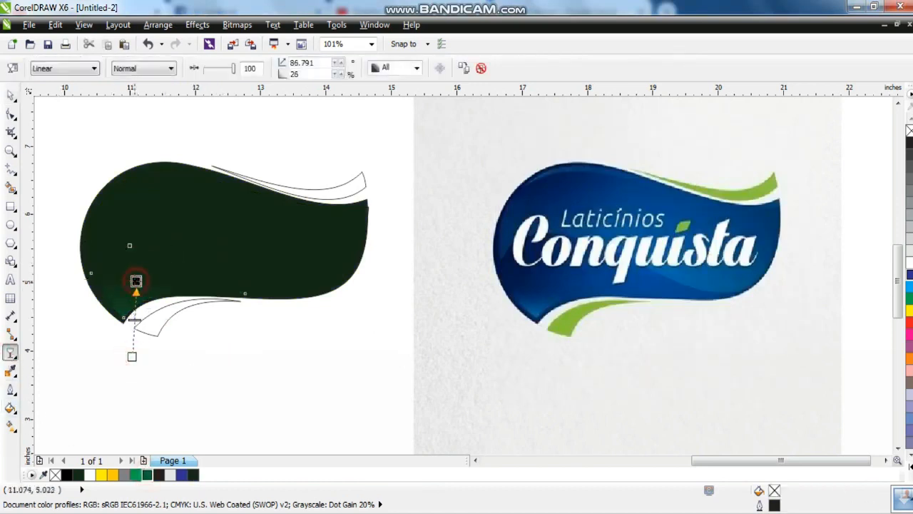
pyautogui.click(11, 95)
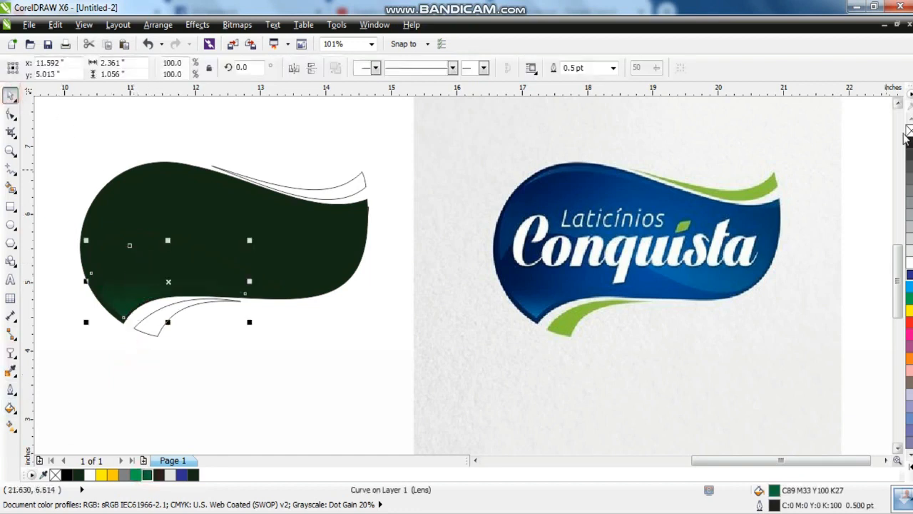
# Remove the lower-left shape's outline and PowerClip the shape inside the outer badge.
pyautogui.click(92, 304)
pyautogui.click(98, 304)
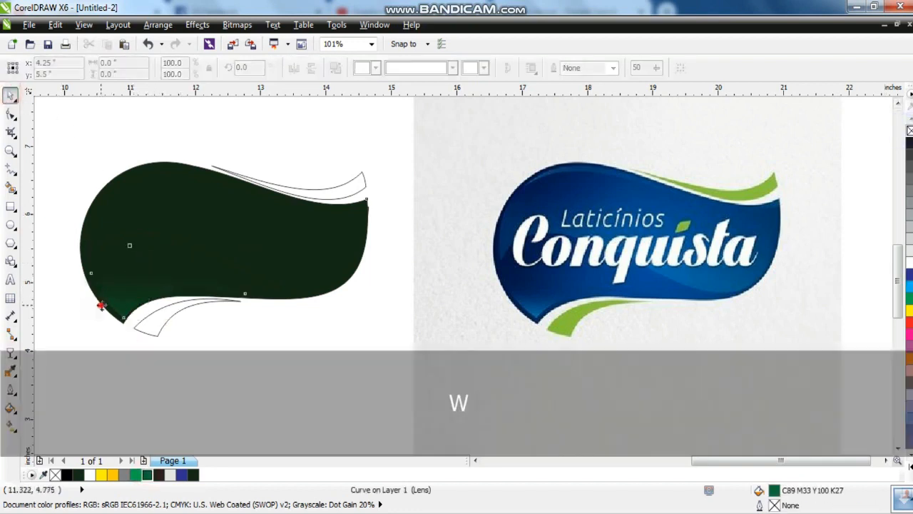
pyautogui.click(57, 332)
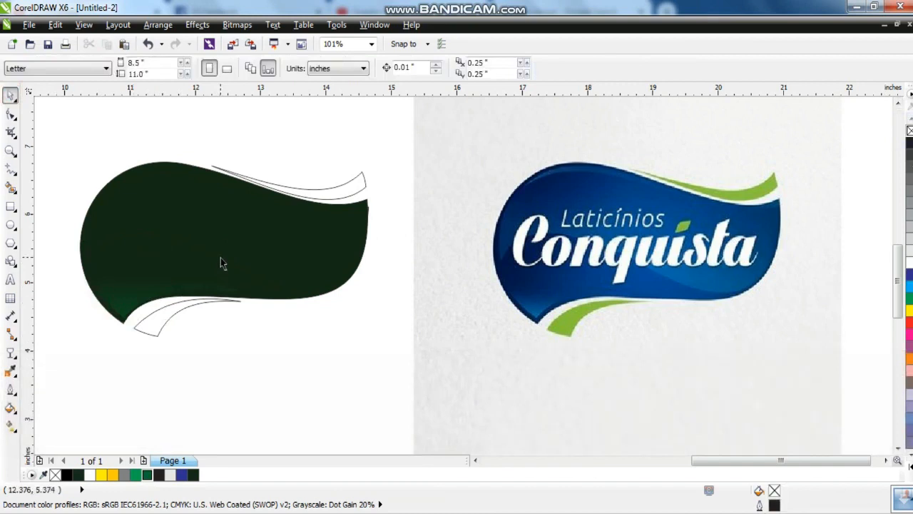
# Fill the large inner wave with a linear gradient from green C89 M33 Y100 K27 at its lower edge to dark green at the top.
pyautogui.click(221, 259)
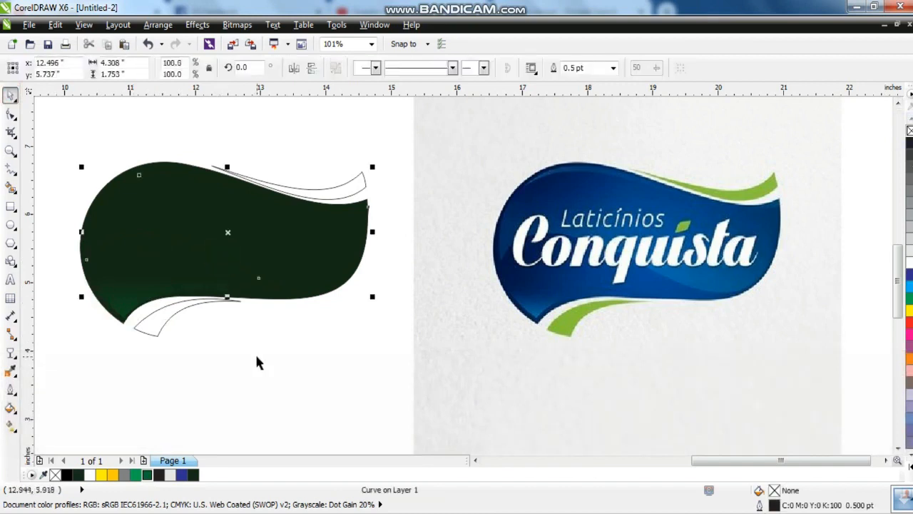
pyautogui.click(148, 481)
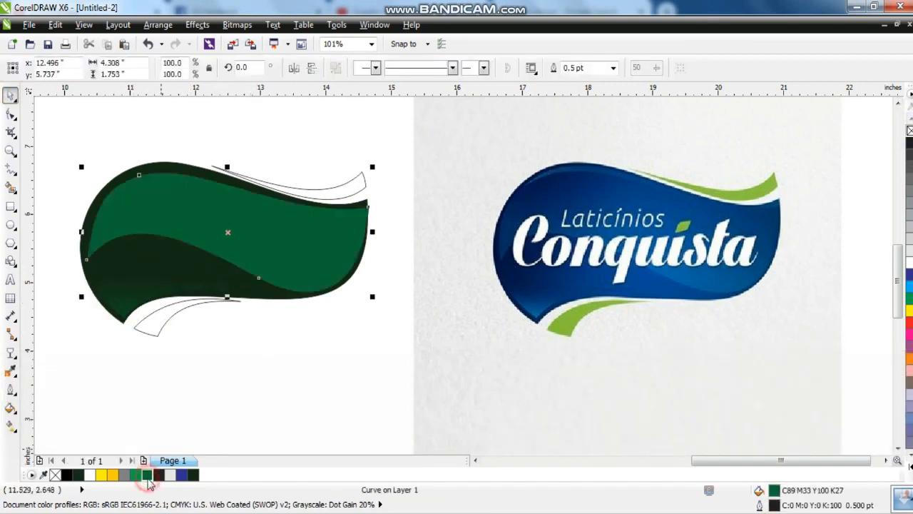
pyautogui.press('g')
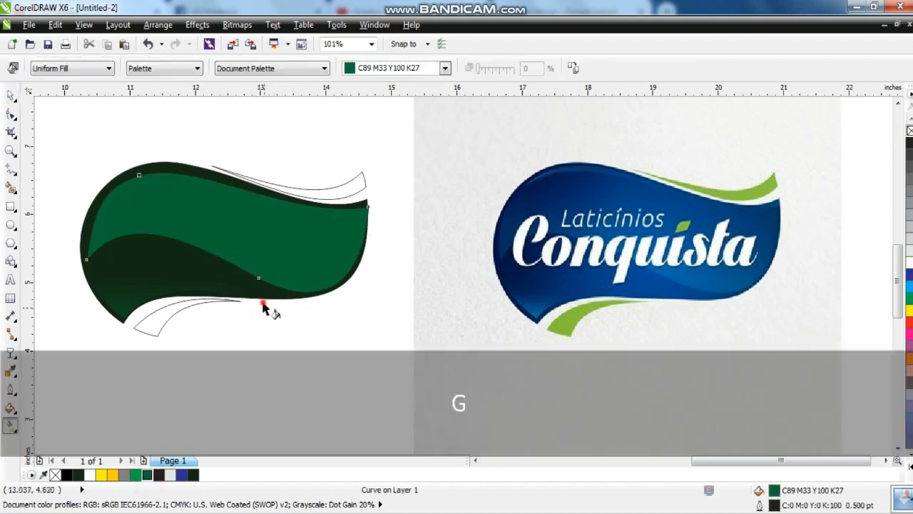
pyautogui.moveTo(264, 310); pyautogui.dragTo(226, 229)
pyautogui.moveTo(193, 474); pyautogui.dragTo(217, 197)
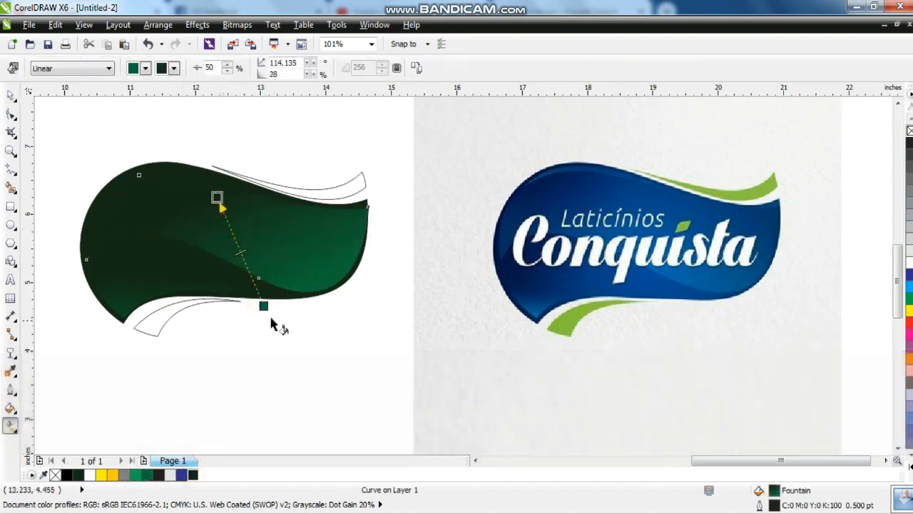
# Steepen the inner wave's gradient by moving its start to the left below the badge, and remove the wave's outline.
pyautogui.moveTo(262, 307); pyautogui.dragTo(240, 300)
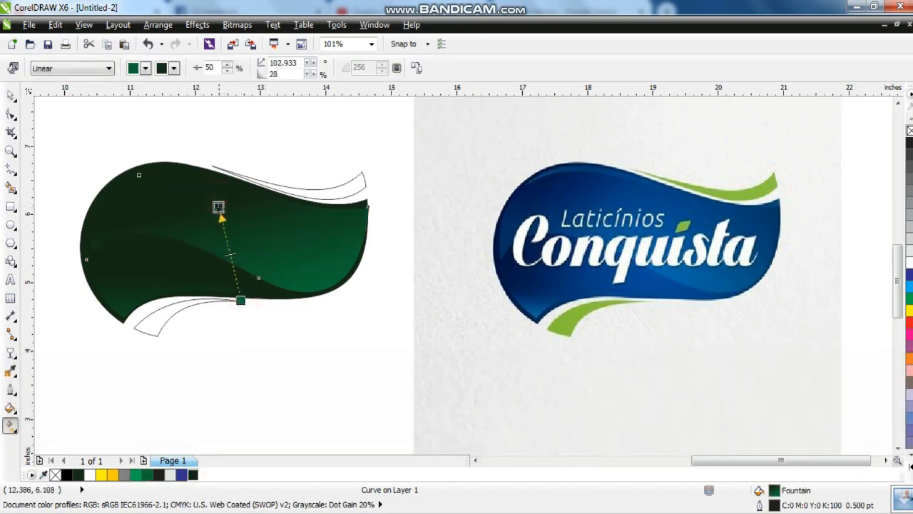
pyautogui.moveTo(217, 209); pyautogui.dragTo(219, 208)
pyautogui.click(9, 98)
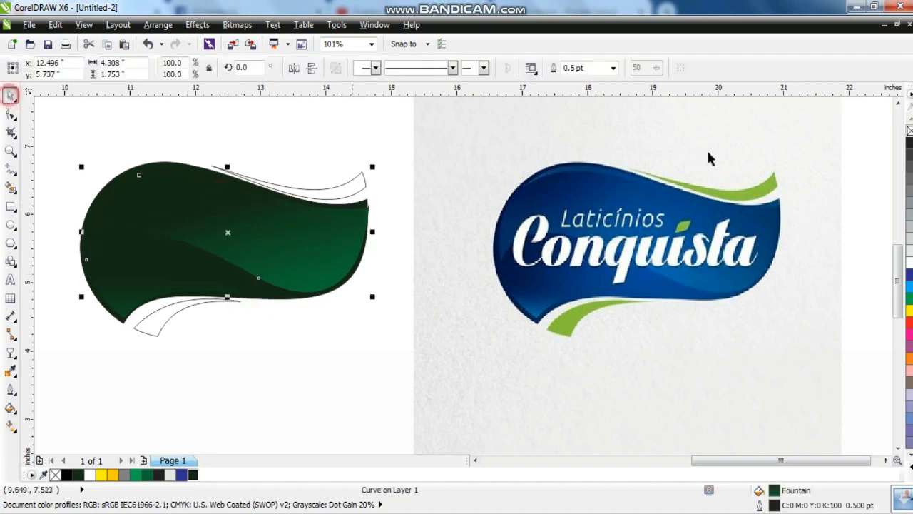
pyautogui.rightClick(908, 127)
pyautogui.click(385, 143)
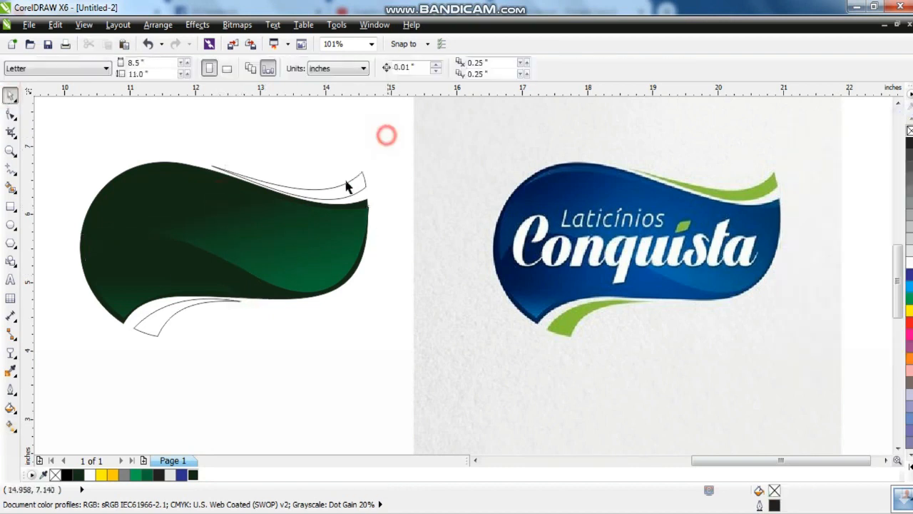
# Give the outer badge a linear gradient from dark green to brighter green toward its upper-right tip, and remove its outline.
pyautogui.click(134, 264)
pyautogui.press('g')
pyautogui.moveTo(180, 272); pyautogui.dragTo(321, 218)
pyautogui.moveTo(136, 474); pyautogui.dragTo(321, 218)
pyautogui.moveTo(321, 218); pyautogui.dragTo(371, 176)
pyautogui.moveTo(180, 271); pyautogui.dragTo(293, 243)
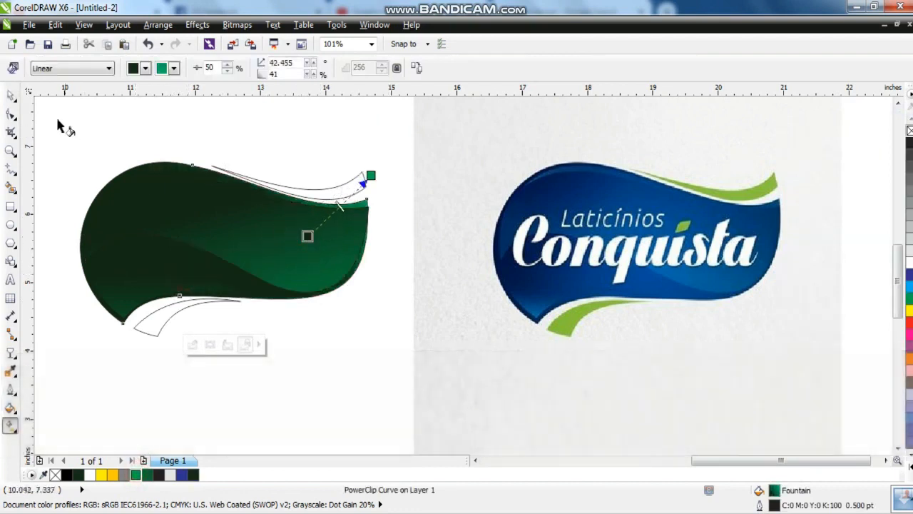
pyautogui.click(11, 94)
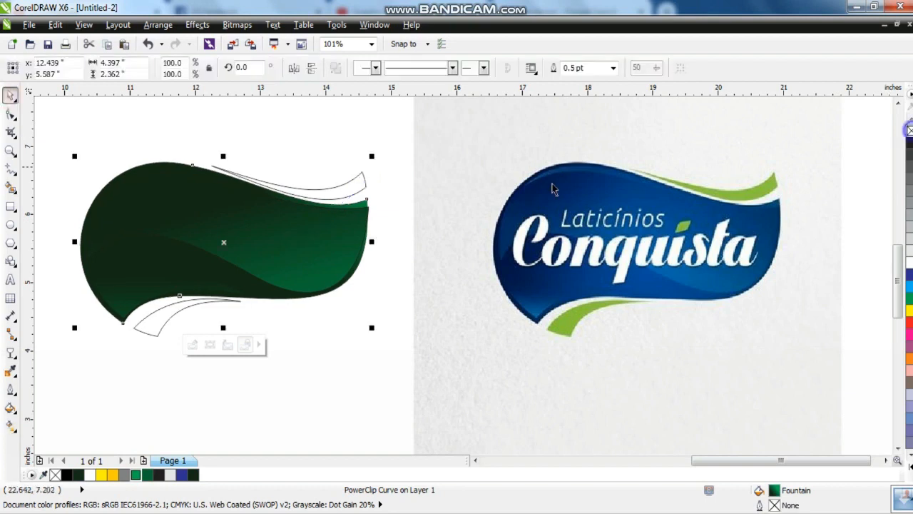
pyautogui.click(387, 171)
# PowerClip the inner wave, with no outline, inside the outer badge and deselect it.
pyautogui.click(364, 220)
pyautogui.rightClick(909, 132)
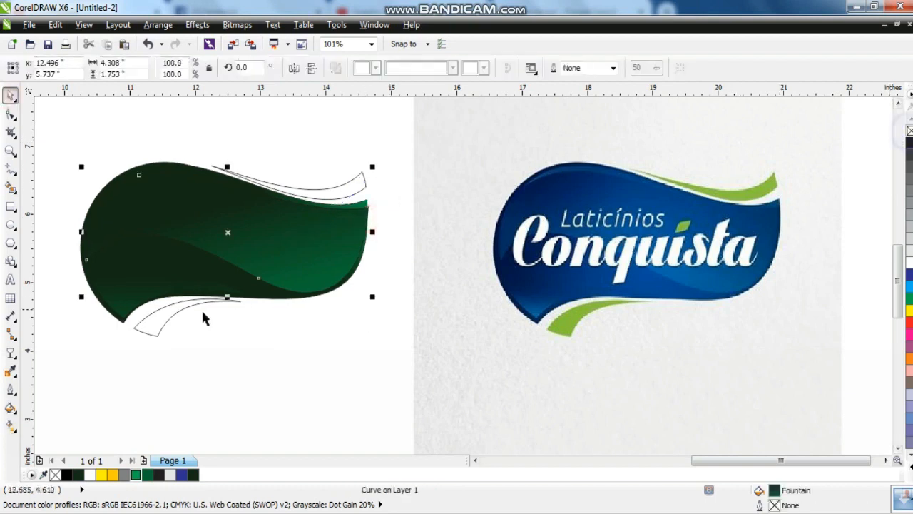
pyautogui.press('w')
pyautogui.click(200, 276)
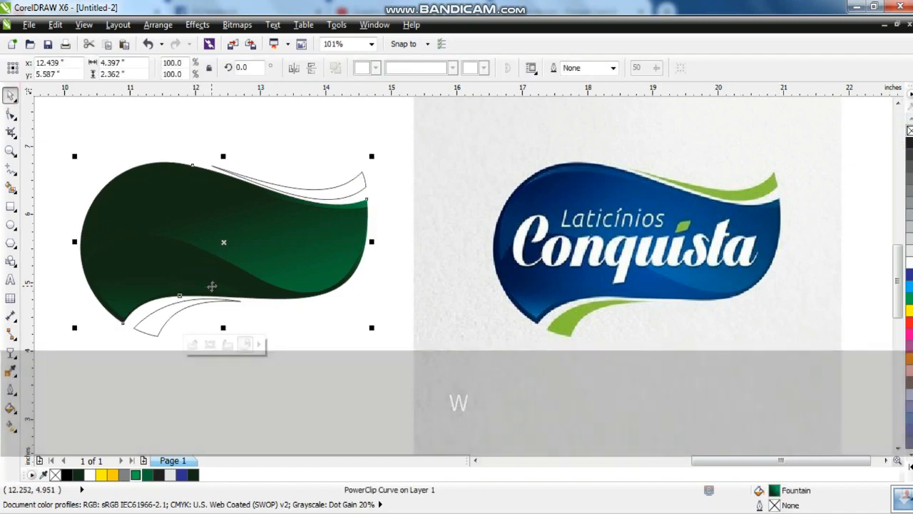
pyautogui.click(298, 322)
# Fill both swooshes with Deep Yellow and shift them slightly to the left.
pyautogui.click(212, 300)
pyautogui.keyDown('shift'); pyautogui.click(349, 197); pyautogui.keyUp('shift')
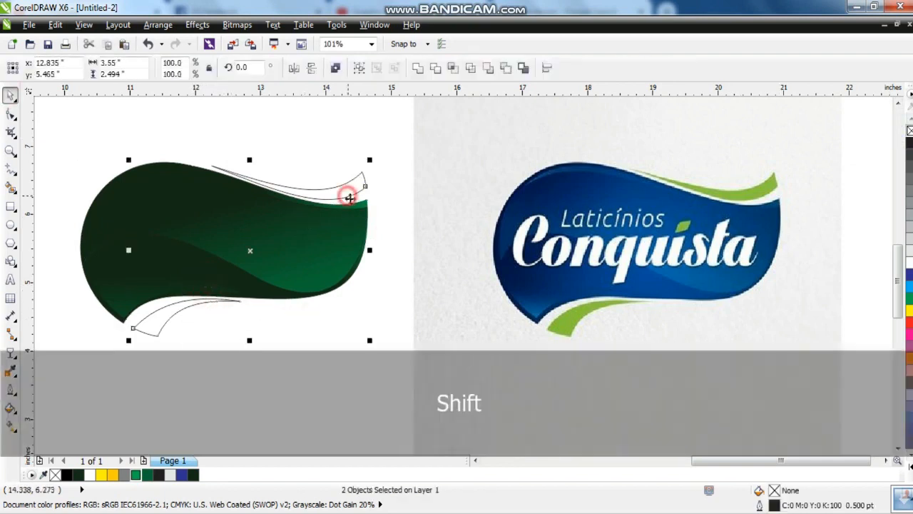
pyautogui.click(114, 475)
pyautogui.moveTo(177, 310); pyautogui.dragTo(166, 312)
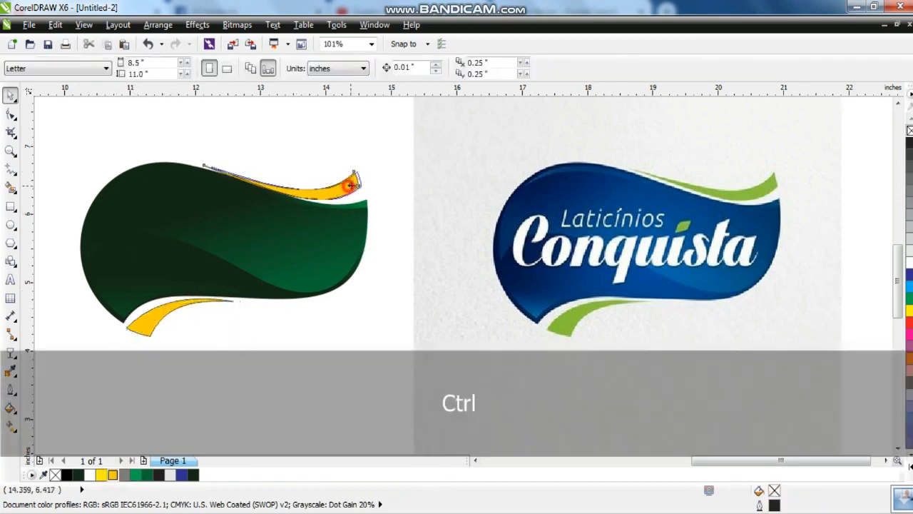
# Slide the swooshes horizontally back to the right along the badge and rotate the upper one to 358.4 degrees.
pyautogui.keyDown('ctrl'); pyautogui.click(371, 187); pyautogui.keyUp('ctrl')
pyautogui.click(371, 186)
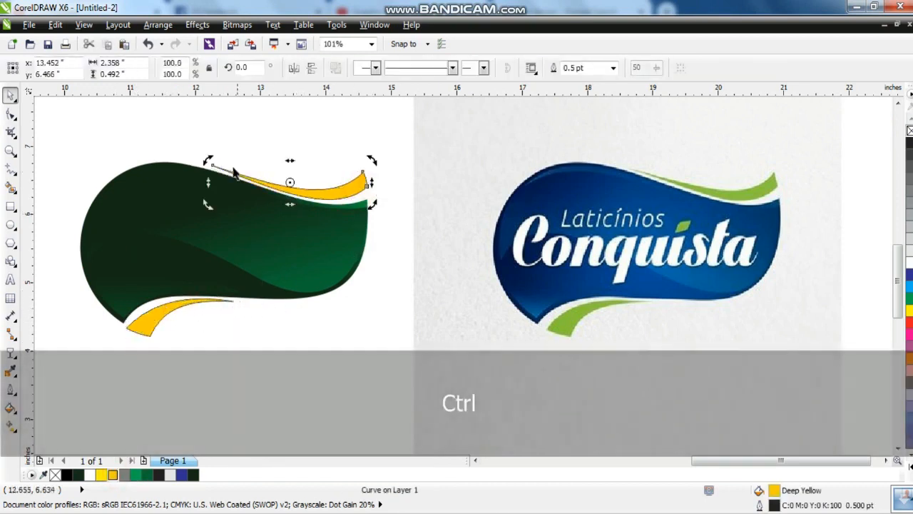
pyautogui.moveTo(211, 157); pyautogui.dragTo(215, 162)
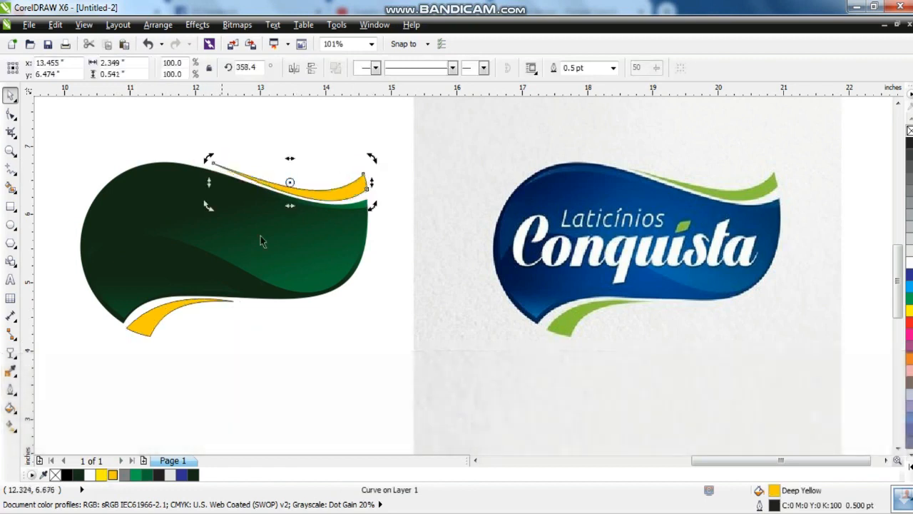
pyautogui.click(348, 311)
pyautogui.click(152, 328)
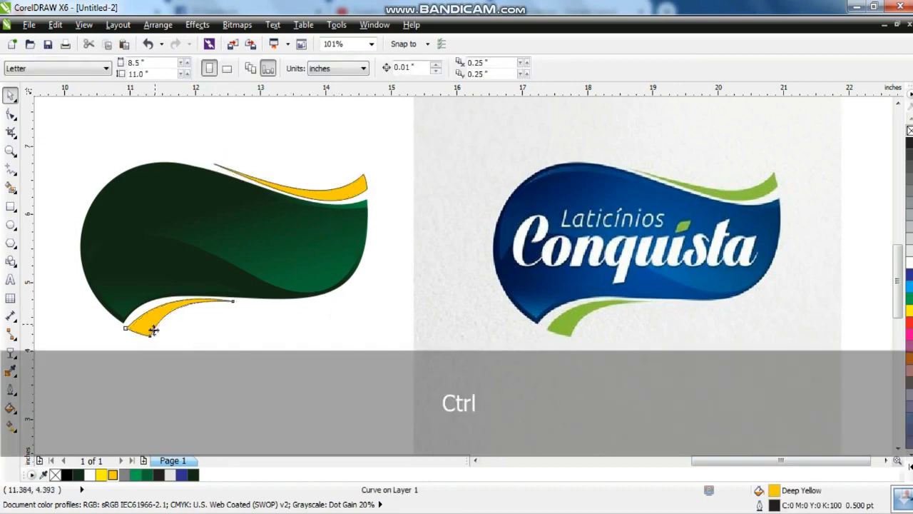
# Remove the outlines from the badge and swooshes, and delete the reference logo bitmap.
pyautogui.moveTo(388, 136); pyautogui.dragTo(52, 356)
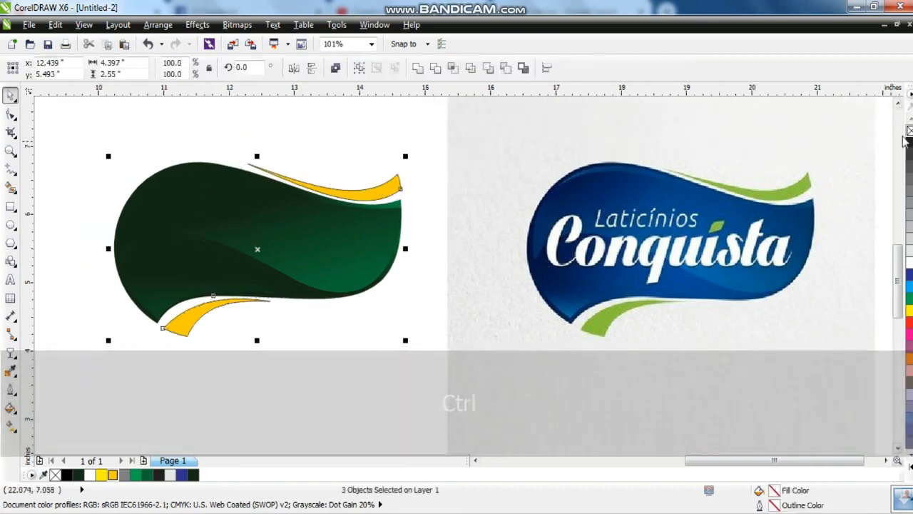
pyautogui.press('F3')
pyautogui.click(646, 281)
pyautogui.press('Delete')
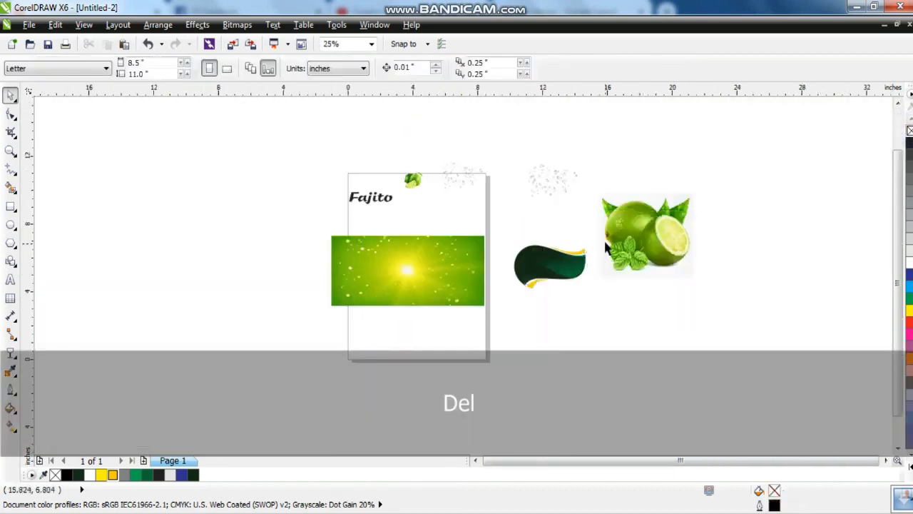
# Center the grouped badge and swooshes on the green background and scale the group down to about 2.93 in wide.
pyautogui.moveTo(590, 230); pyautogui.dragTo(478, 310)
pyautogui.hotkey('ctrl', 'g')
pyautogui.keyDown('shift'); pyautogui.click(465, 304); pyautogui.keyUp('shift')
pyautogui.press('c')
pyautogui.press('e')
pyautogui.hotkey('shift', 'F2')
pyautogui.press('Escape')
pyautogui.click(495, 276)
pyautogui.moveTo(639, 383); pyautogui.dragTo(599, 360)
# Duplicate the logo group to its left, ungroup the copy, and weld its three parts into one shape.
pyautogui.moveTo(518, 287); pyautogui.dragTo(275, 285)
pyautogui.click(338, 72)
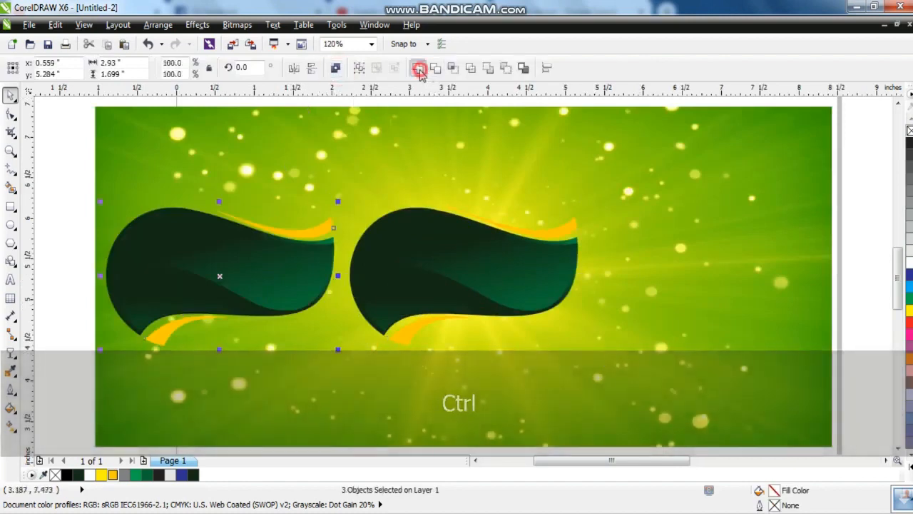
pyautogui.click(418, 67)
# Give the welded copy a 4 pt outline with round corners and round line caps, placed behind the fill and scaling with the object.
pyautogui.click(11, 390)
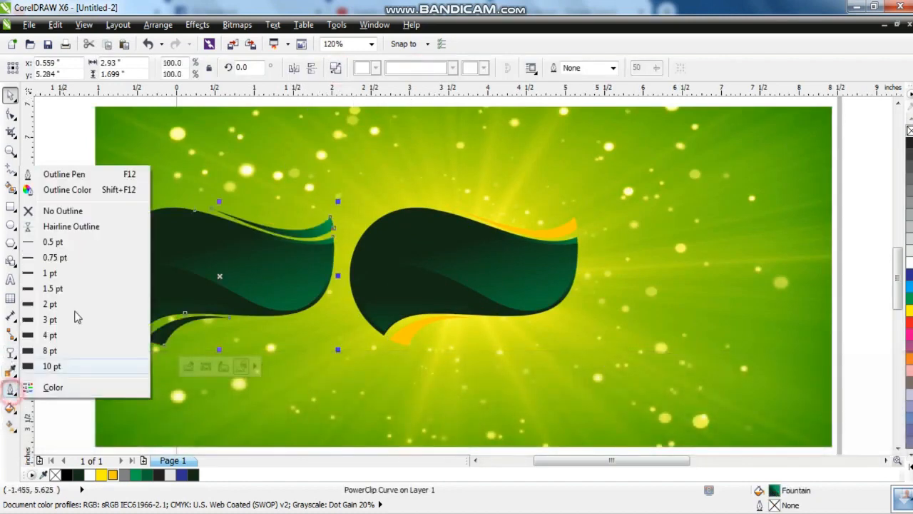
pyautogui.click(86, 179)
pyautogui.click(386, 184)
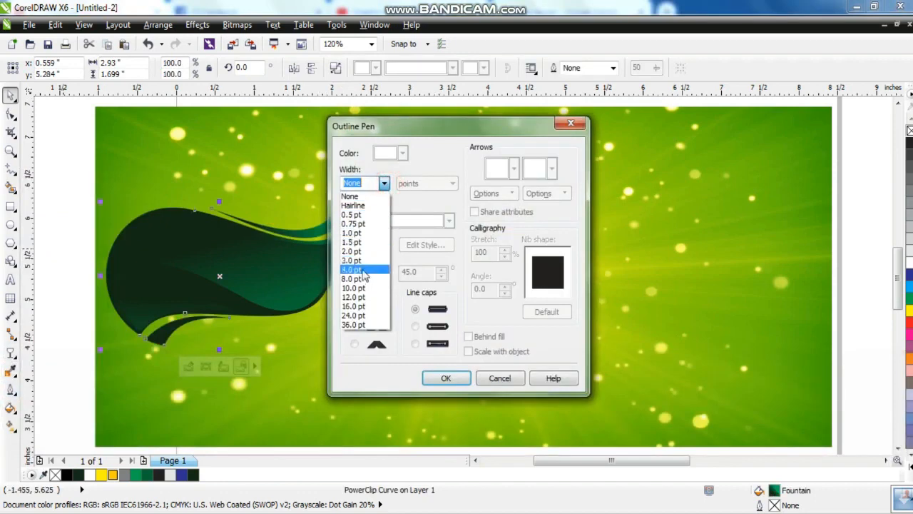
pyautogui.click(362, 265)
pyautogui.click(416, 325)
pyautogui.click(357, 318)
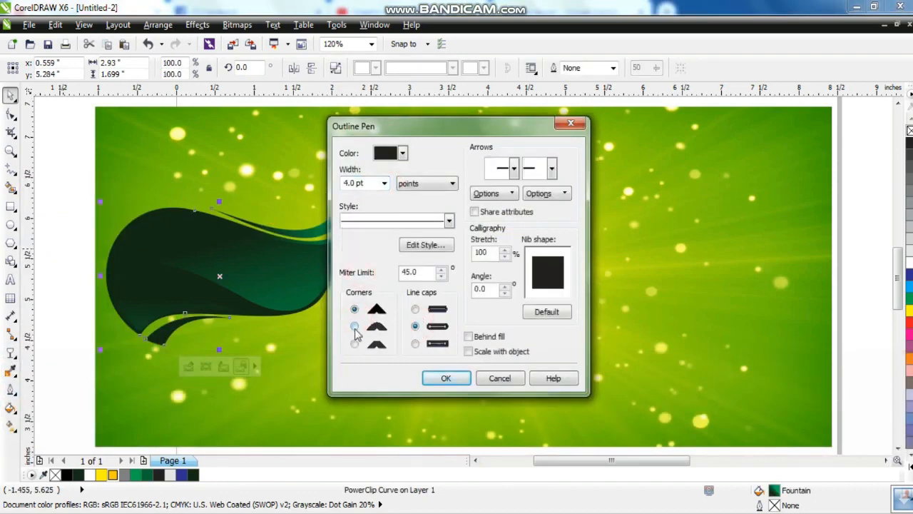
pyautogui.click(354, 325)
pyautogui.click(468, 336)
pyautogui.click(468, 351)
pyautogui.click(451, 379)
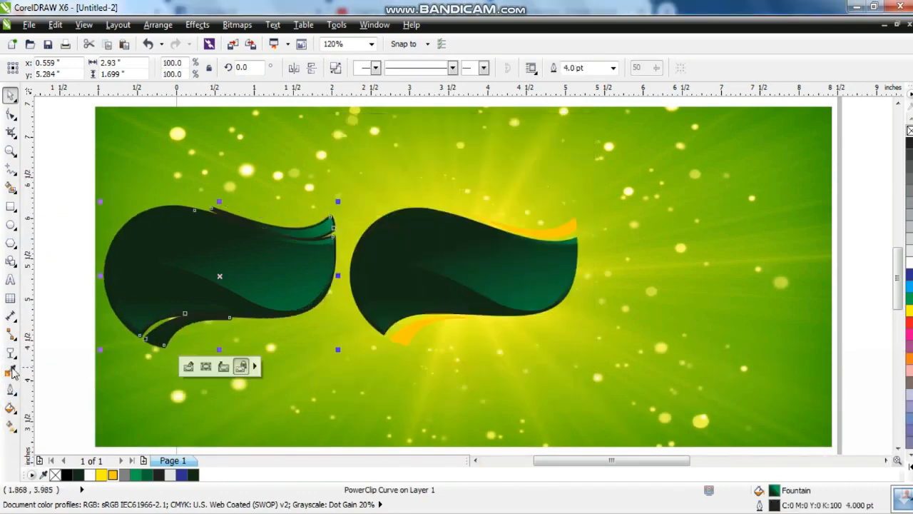
# Set the welded copy's outline width to 12 pt.
pyautogui.click(12, 387)
pyautogui.click(61, 174)
pyautogui.click(384, 183)
pyautogui.click(366, 297)
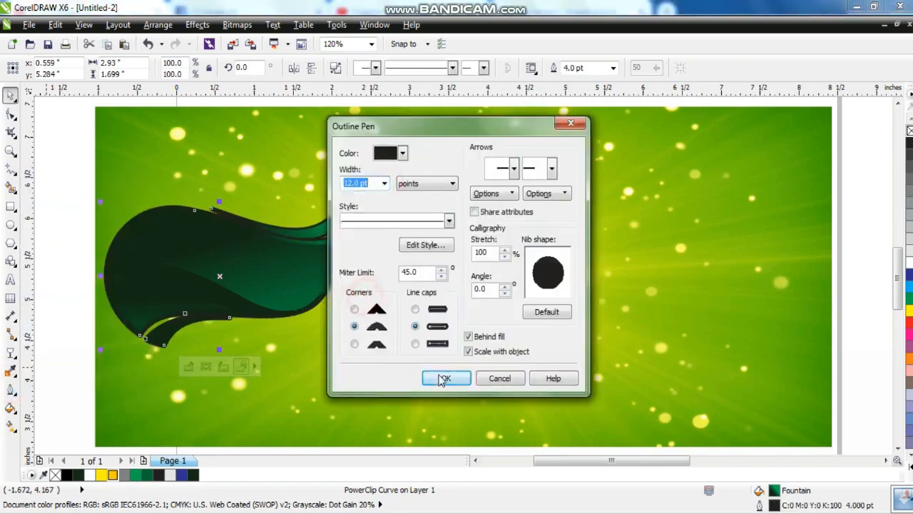
pyautogui.click(442, 378)
# Convert the welded copy's outline to an object, delete the gradient-filled shape, and select the remaining dark border.
pyautogui.hotkey('ctrl', 'shift', 'q')
pyautogui.press('Escape')
pyautogui.click(265, 265)
pyautogui.press('Delete')
pyautogui.click(332, 246)
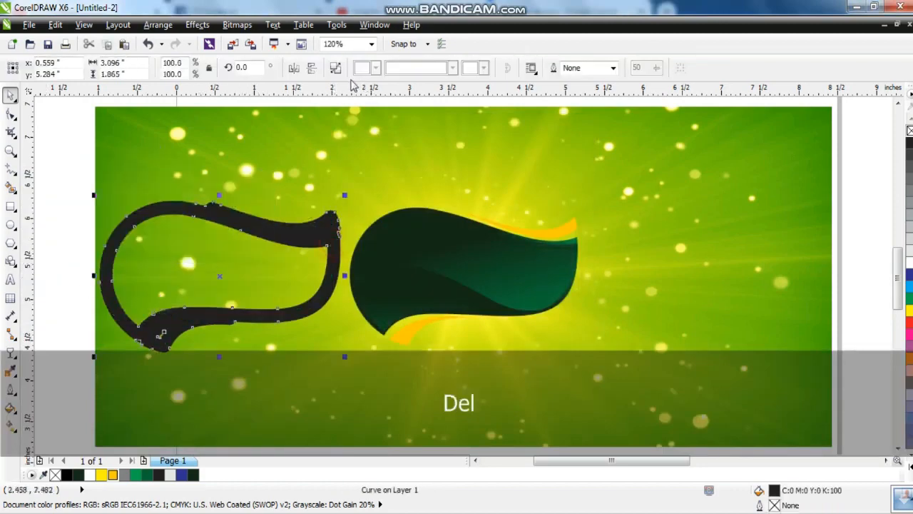
# Break the dark border curve apart, weld its pieces into one solid silhouette, and fill it with white.
pyautogui.click(335, 69)
pyautogui.click(418, 70)
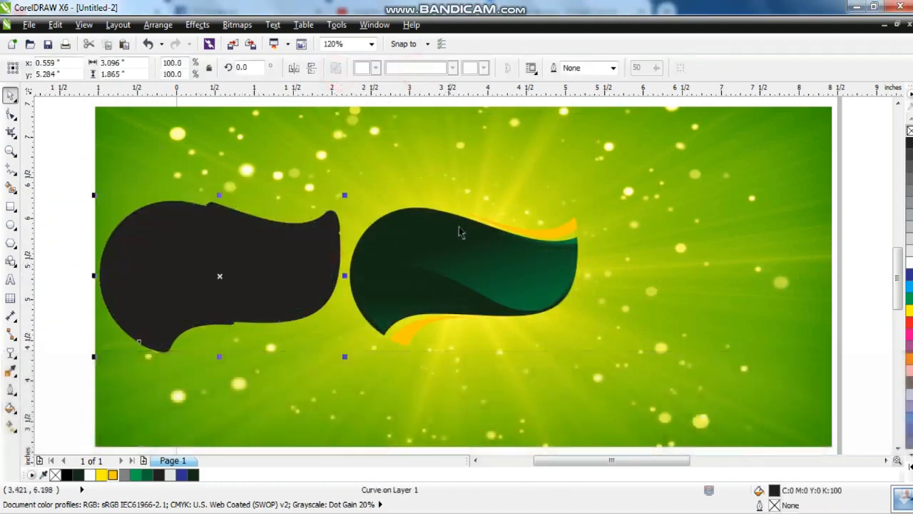
pyautogui.click(909, 265)
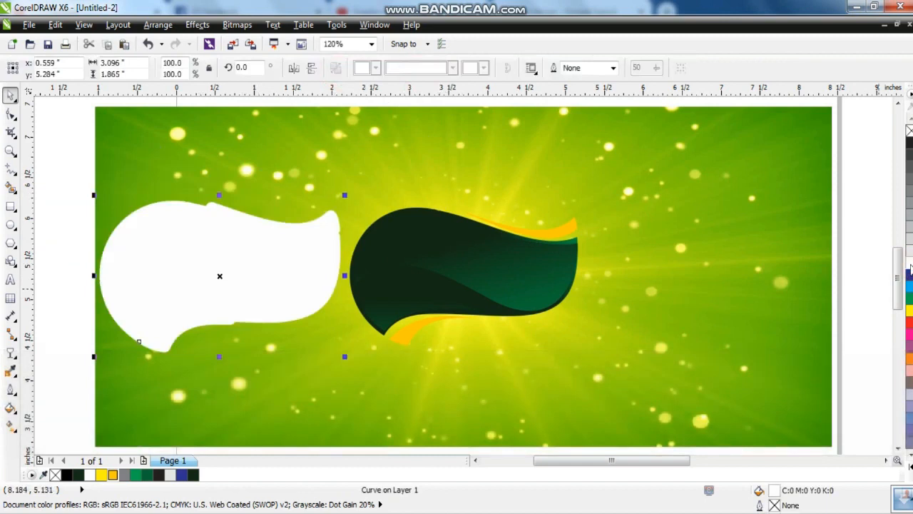
# Bring the green logo group to the front and centre the white silhouette and the group on each other.
pyautogui.click(401, 260)
pyautogui.hotkey('shift', 'pageup')
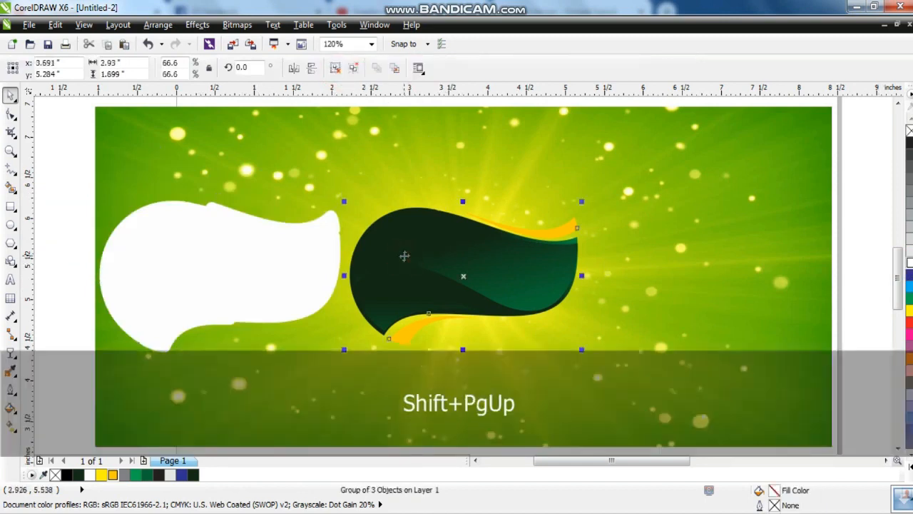
pyautogui.keyDown('shift'); pyautogui.click(285, 278); pyautogui.keyUp('shift')
pyautogui.press('e')
pyautogui.press('c')
pyautogui.moveTo(226, 263); pyautogui.dragTo(469, 275)
pyautogui.press('Escape')
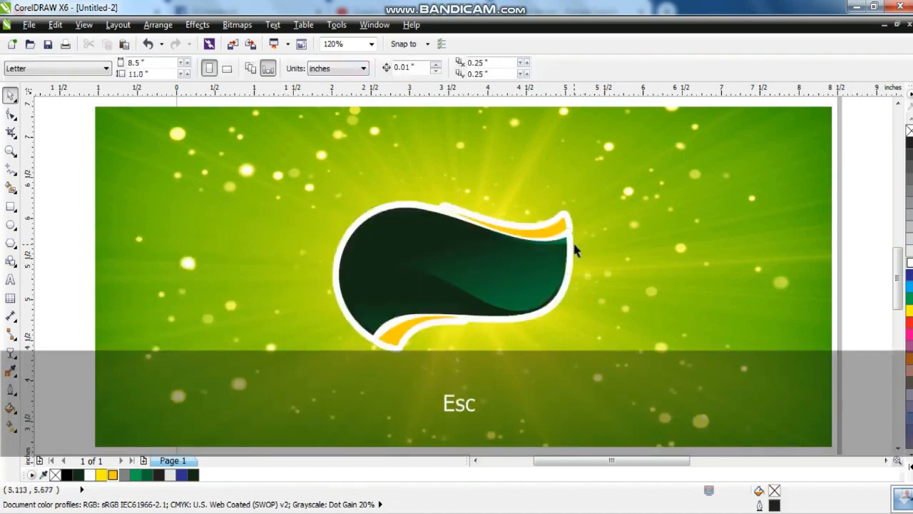
# Make a copy of the white backing shape rotated by about 2.7 degrees.
pyautogui.click(575, 249)
pyautogui.click(11, 151)
pyautogui.moveTo(302, 174); pyautogui.dragTo(619, 374)
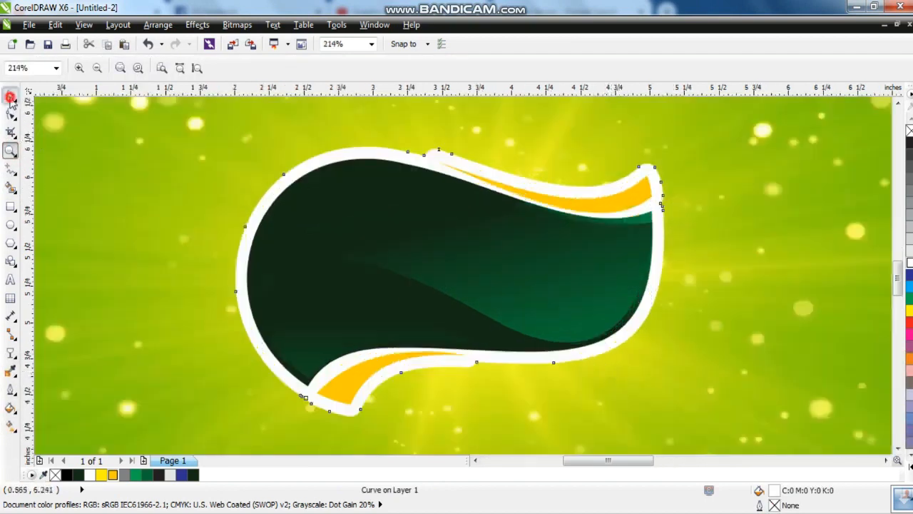
pyautogui.click(10, 97)
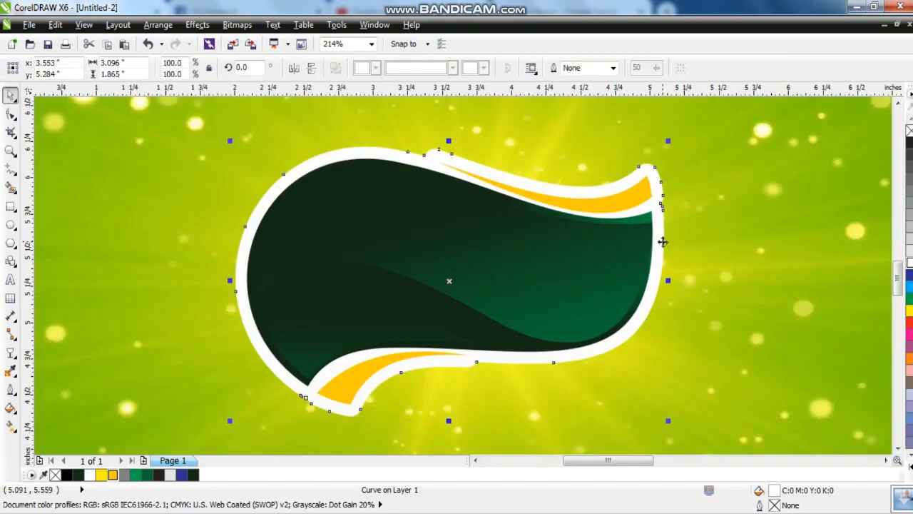
pyautogui.click(11, 390)
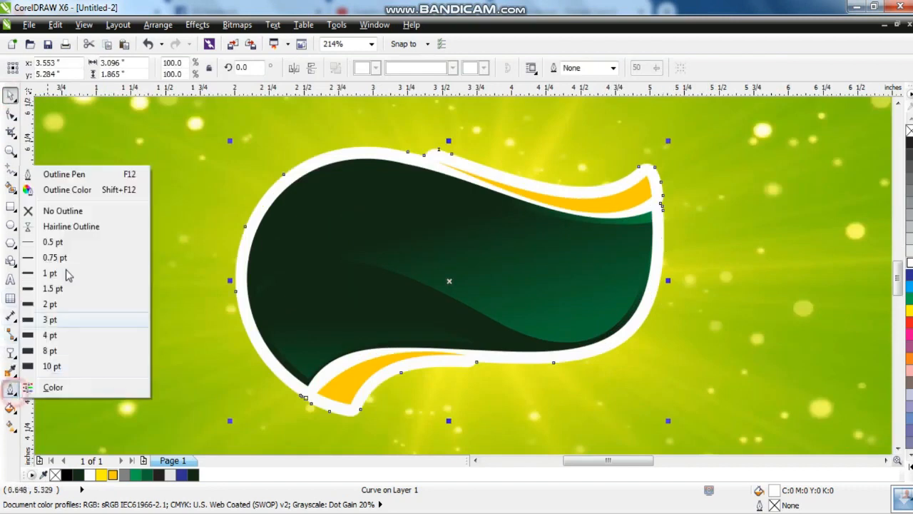
pyautogui.click(240, 382)
pyautogui.click(253, 347)
pyautogui.click(259, 355)
pyautogui.click(262, 356)
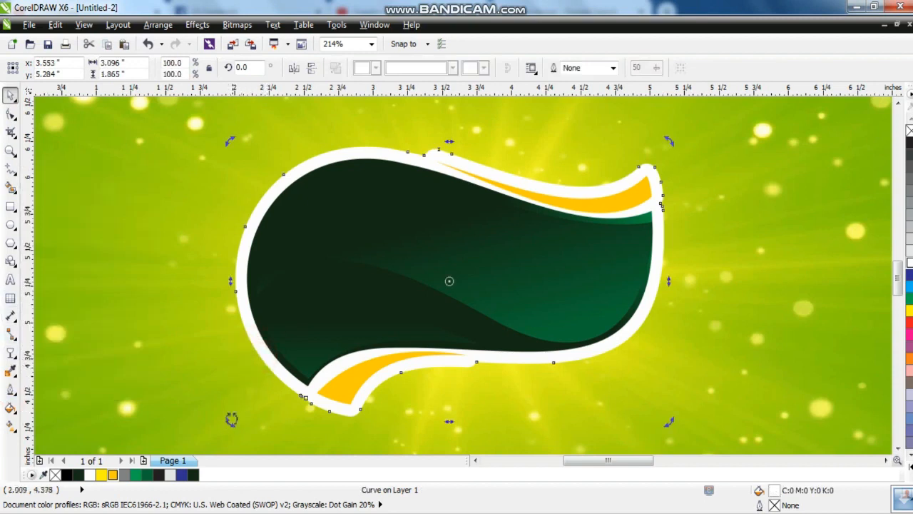
pyautogui.moveTo(231, 420); pyautogui.dragTo(242, 426)
# Enlarge the rotated copy to about 101.8%, fill it with dark green C78 M53 Y84 K71, and keep it behind the white shape.
pyautogui.click(652, 171)
pyautogui.moveTo(666, 143); pyautogui.dragTo(669, 142)
pyautogui.click(194, 476)
pyautogui.hotkey('ctrl', 'pageup')
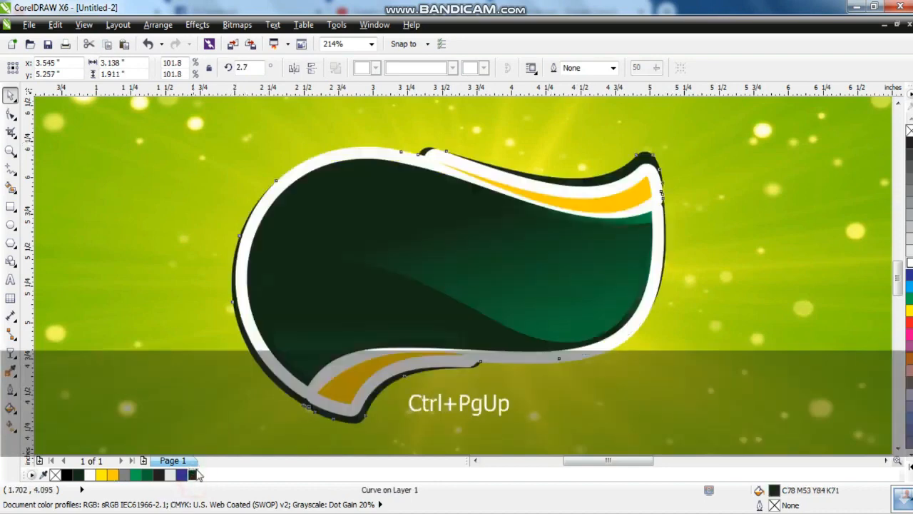
# Apply a uniform transparency of 78 to the dark rotated shape so it acts as a shadow.
pyautogui.click(11, 352)
pyautogui.click(87, 68)
pyautogui.click(78, 96)
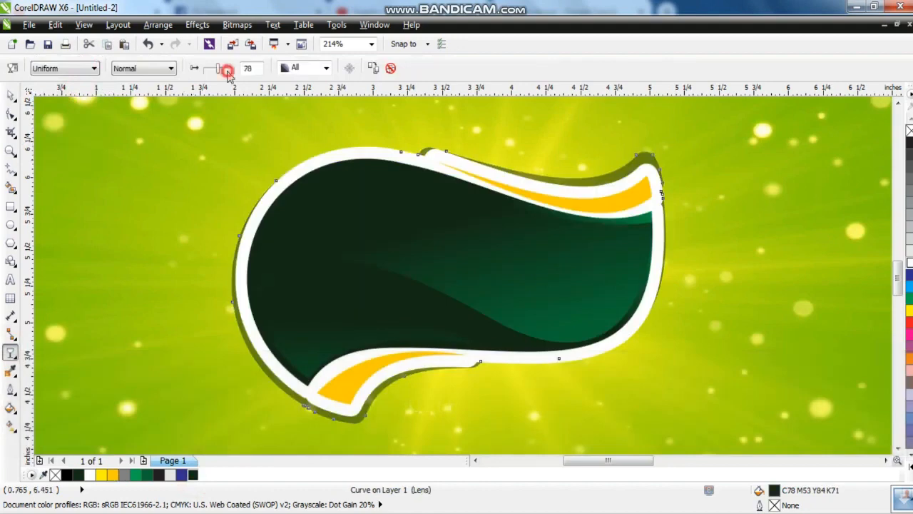
pyautogui.moveTo(226, 70); pyautogui.dragTo(228, 71)
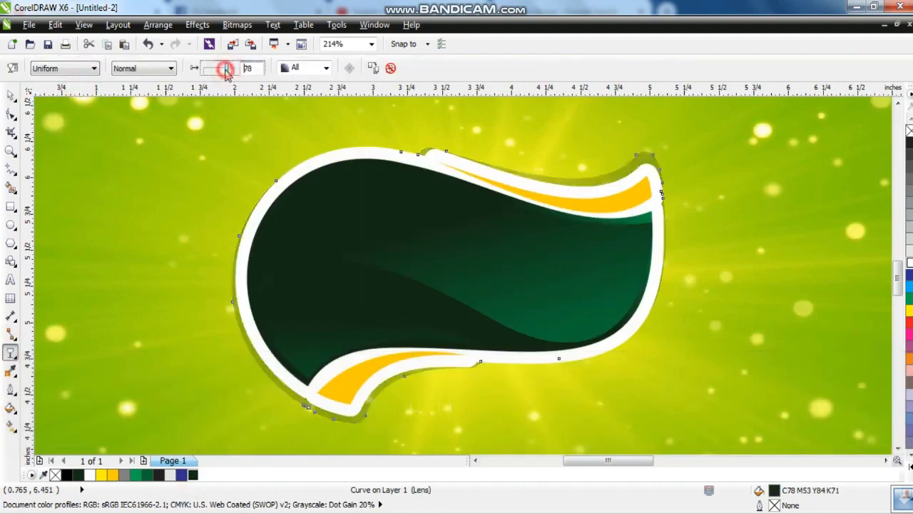
pyautogui.press('space')
# Move the lime picture onto the badge's upper right edge and bring it in front of the other objects.
pyautogui.click(724, 262)
pyautogui.hotkey('shift', 'F2')
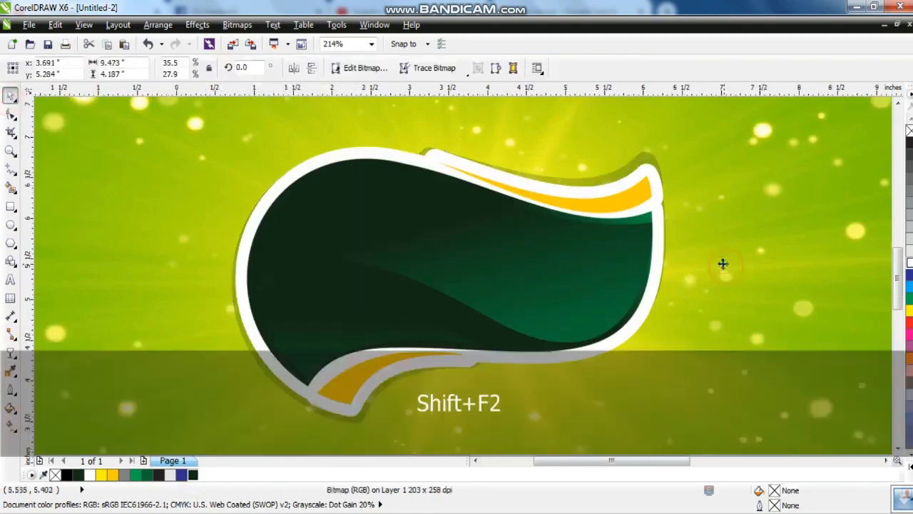
pyautogui.press('Escape')
pyautogui.click(721, 263)
pyautogui.press('F4')
pyautogui.click(538, 280)
pyautogui.click(241, 158)
pyautogui.moveTo(241, 158); pyautogui.dragTo(255, 317)
pyautogui.hotkey('shift', 'pageup')
pyautogui.click(340, 330)
pyautogui.hotkey('shift', 'F2')
pyautogui.press('Escape')
pyautogui.click(533, 194)
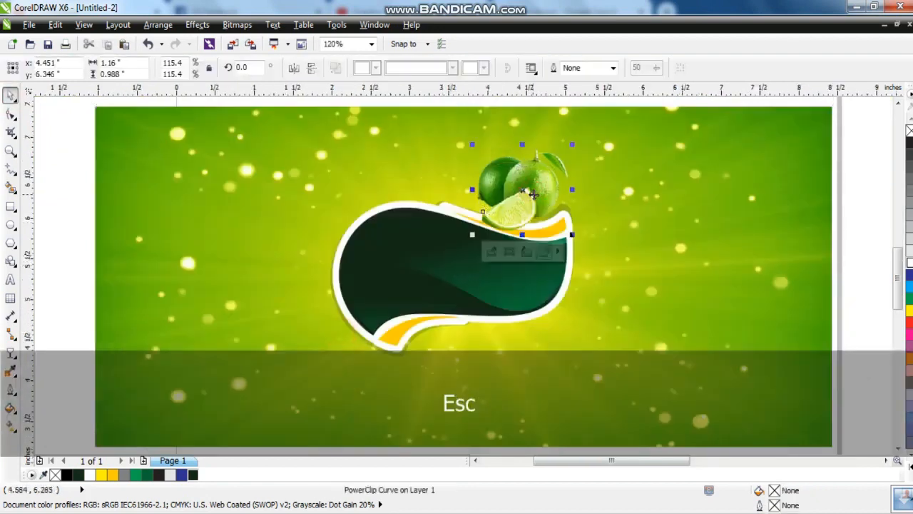
pyautogui.moveTo(533, 194)
pyautogui.mouseDown()
pyautogui.moveTo(546, 201)
pyautogui.moveTo(536, 206)
pyautogui.mouseUp()
# Give the lime picture a white 4 pt outline with round corners and round line caps, placed behind the fill.
pyautogui.click(11, 372)
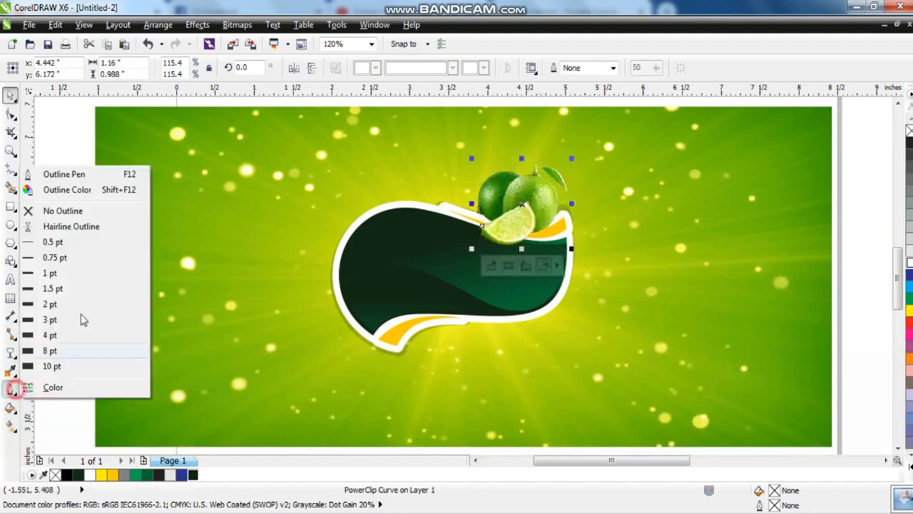
pyautogui.click(78, 173)
pyautogui.click(383, 183)
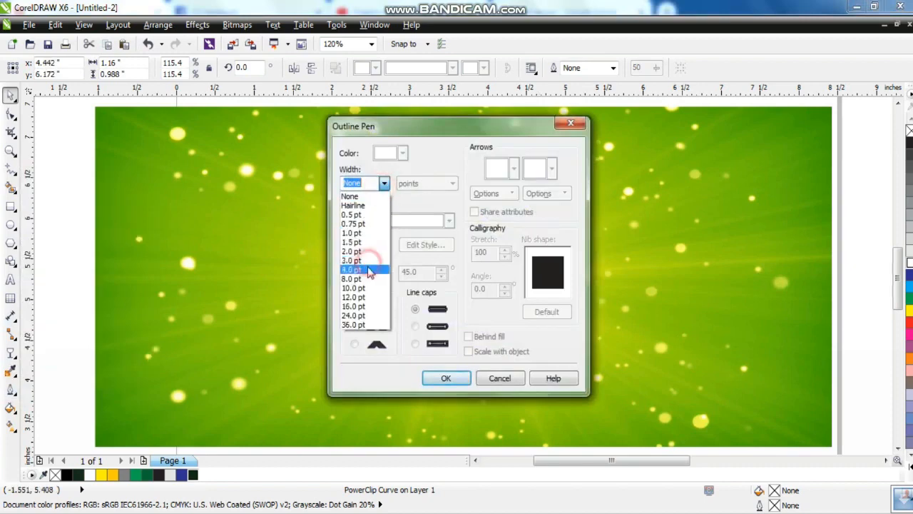
pyautogui.click(351, 262)
pyautogui.click(414, 326)
pyautogui.click(356, 325)
pyautogui.click(468, 337)
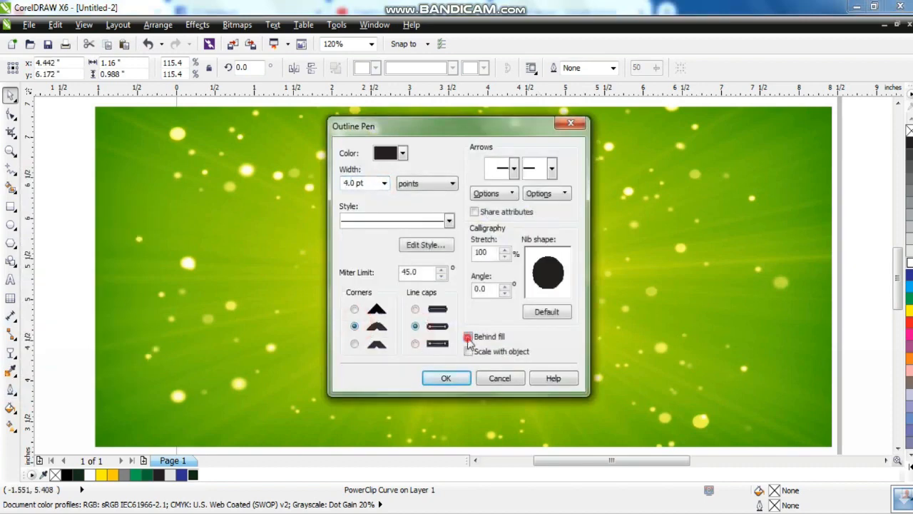
pyautogui.click(451, 380)
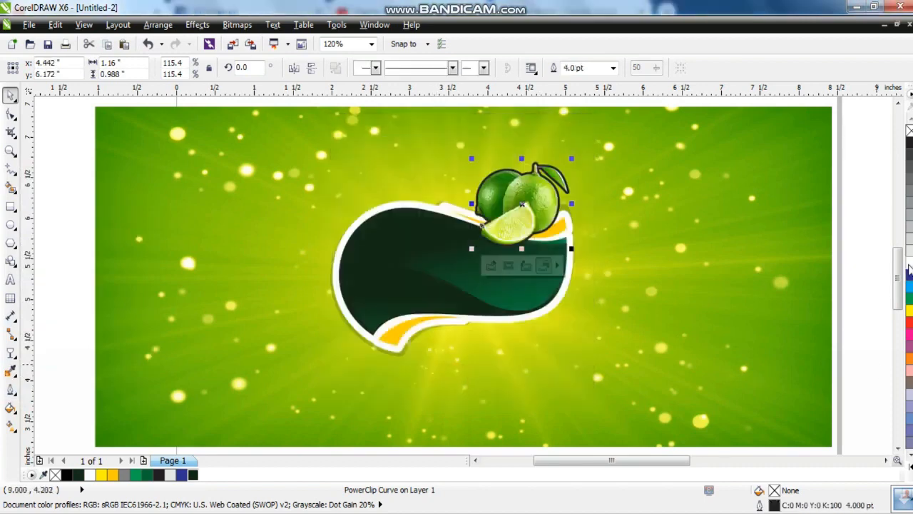
pyautogui.click(846, 285)
# Nudge the outlined lime picture slightly up and to the left on the badge.
pyautogui.click(531, 226)
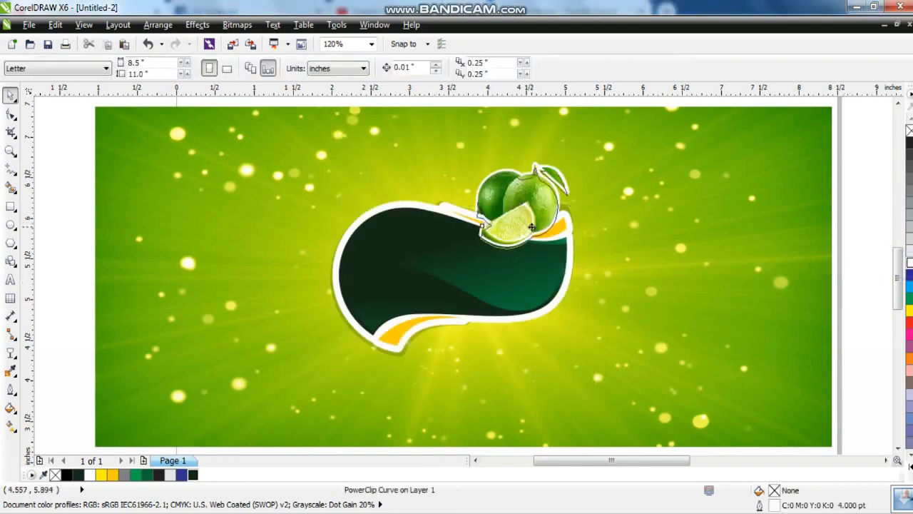
pyautogui.click(531, 226)
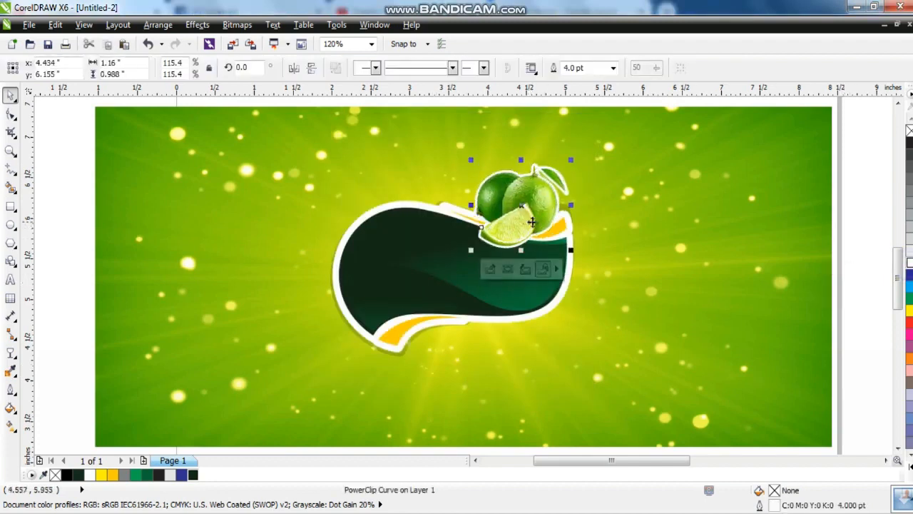
pyautogui.moveTo(532, 217); pyautogui.dragTo(529, 217)
pyautogui.click(801, 310)
pyautogui.hotkey('shift', 'F2')
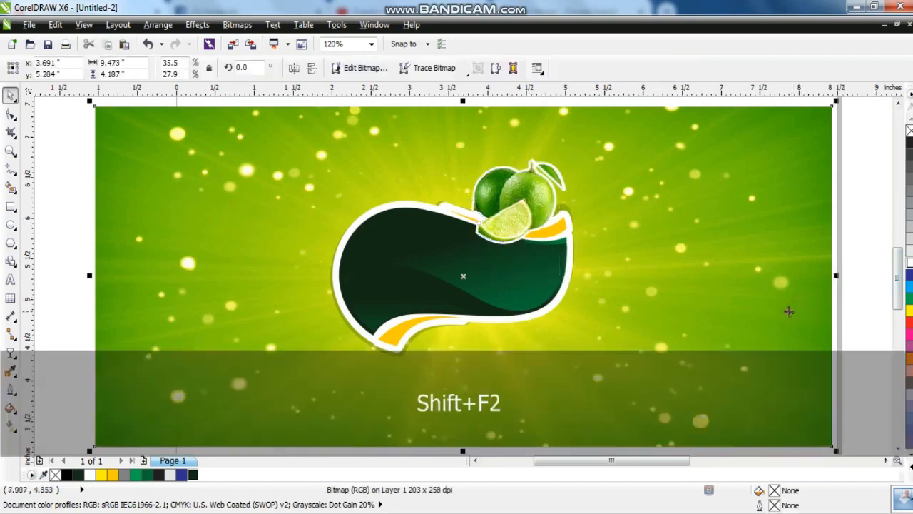
pyautogui.press('Escape')
# Move the Fajito text to just above the green background and scale it down to about 44.7 pt.
pyautogui.press('F3')
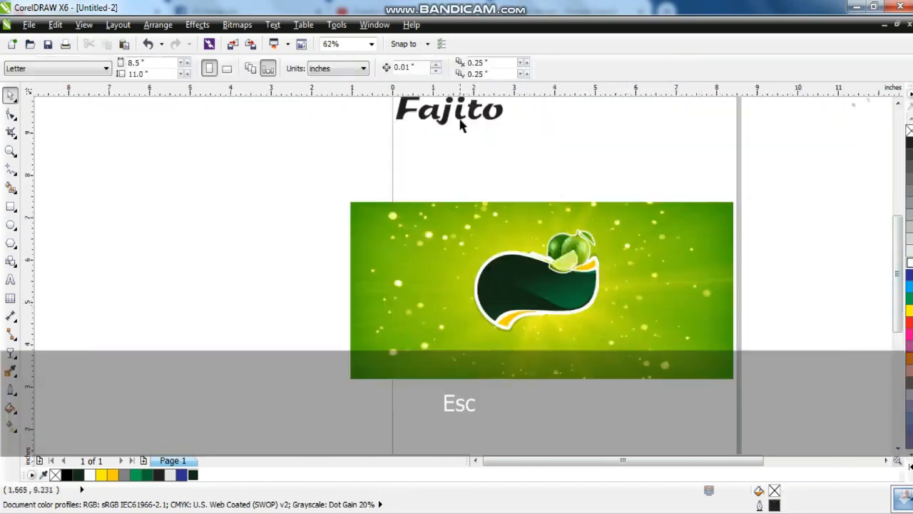
pyautogui.moveTo(460, 123); pyautogui.dragTo(545, 177)
pyautogui.moveTo(597, 197)
pyautogui.mouseDown()
pyautogui.moveTo(593, 185)
pyautogui.moveTo(588, 193)
pyautogui.mouseUp()
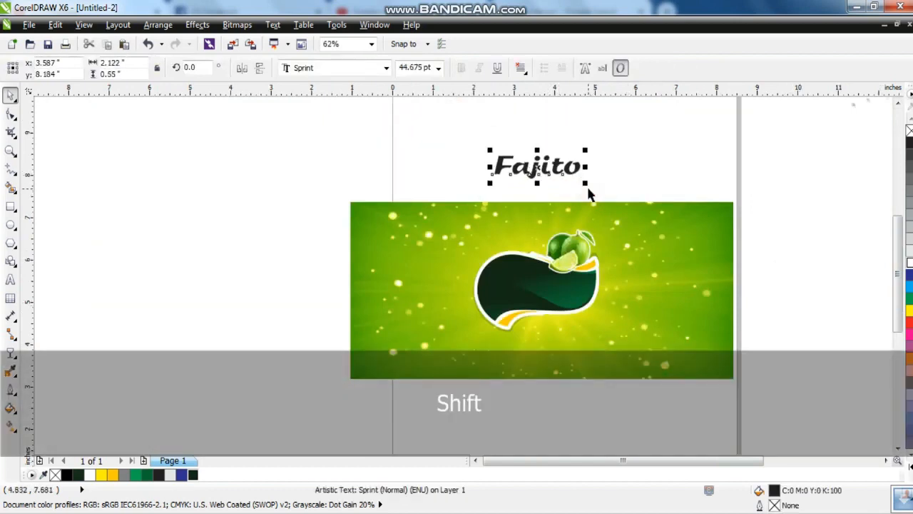
# Bring the Fajito text to the front and centre it horizontally and vertically on the badge group.
pyautogui.hotkey('shift', 'pageup')
pyautogui.keyDown('shift'); pyautogui.click(557, 279); pyautogui.keyUp('shift')
pyautogui.press('c')
pyautogui.press('e')
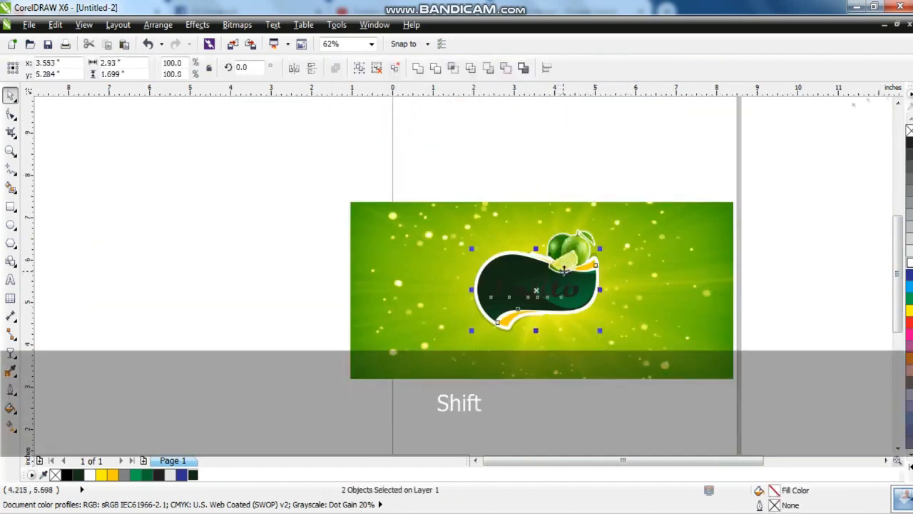
pyautogui.hotkey('shift', 'F2')
pyautogui.press('Escape')
# Fill the Fajito text with white and enlarge it to about 2.47 by 0.87 inches, stretching its height within the badge.
pyautogui.click(493, 292)
pyautogui.press('F3')
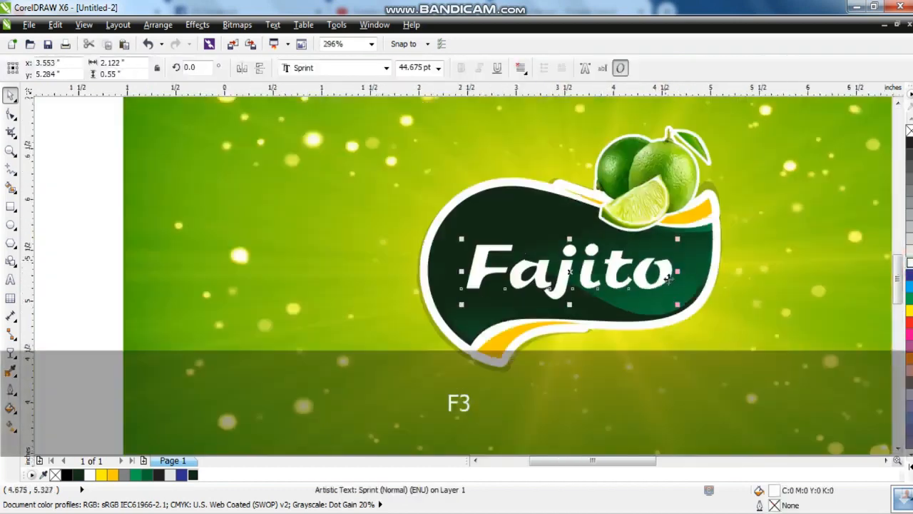
pyautogui.moveTo(681, 310); pyautogui.dragTo(686, 314)
pyautogui.moveTo(569, 238); pyautogui.dragTo(570, 227)
pyautogui.moveTo(688, 224); pyautogui.dragTo(696, 221)
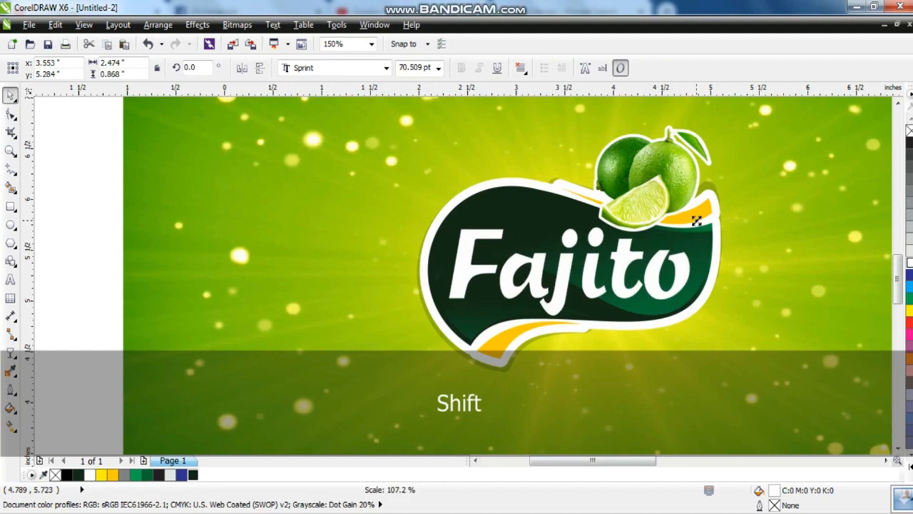
pyautogui.moveTo(696, 221); pyautogui.dragTo(696, 221)
# Remove the white outline from the lime picture.
pyautogui.click(666, 135)
pyautogui.rightClick(908, 131)
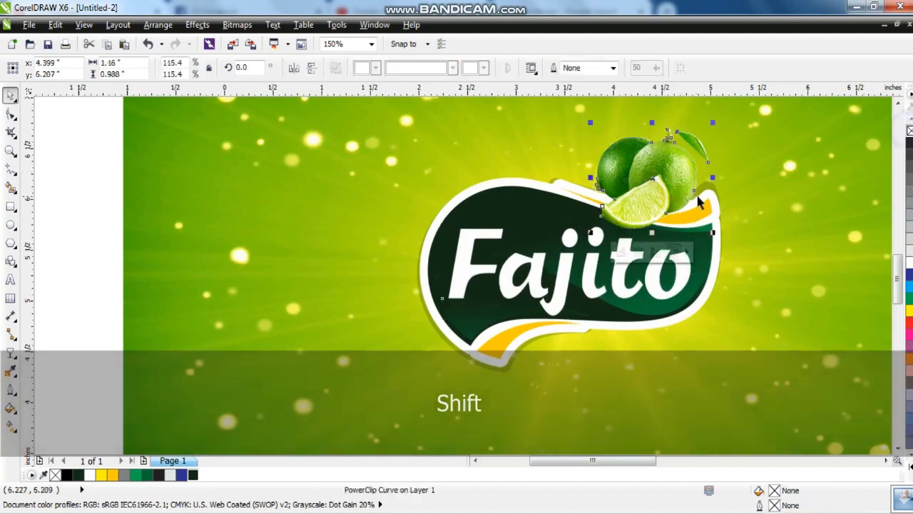
# Move the lime picture to the badge's upper left edge, mirror it horizontally, and scale it down to about 1.06 inches wide.
pyautogui.moveTo(682, 184); pyautogui.dragTo(523, 189)
pyautogui.click(293, 67)
pyautogui.keyDown('shift'); pyautogui.moveTo(553, 231); pyautogui.dragTo(547, 225); pyautogui.keyUp('shift')
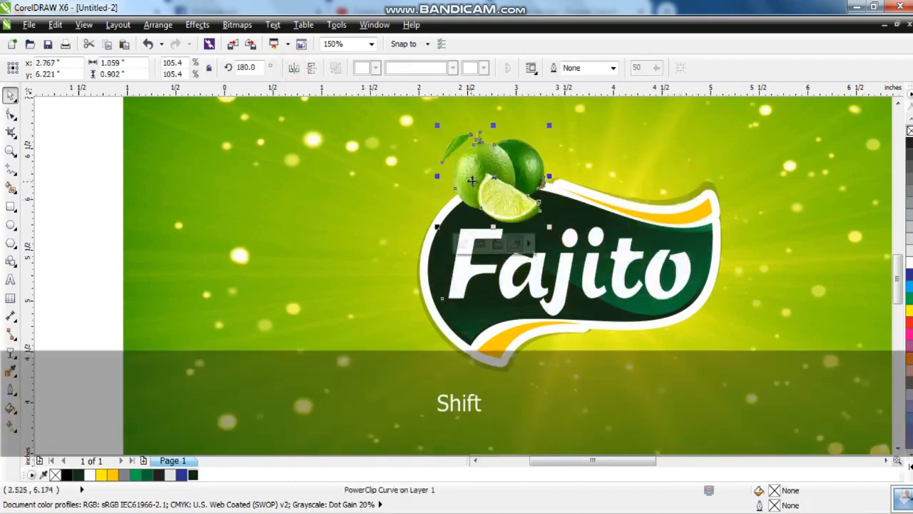
# Give the green and yellow badge group a 3 pt outline with round corners and round line caps that scales with the object.
pyautogui.click(703, 204)
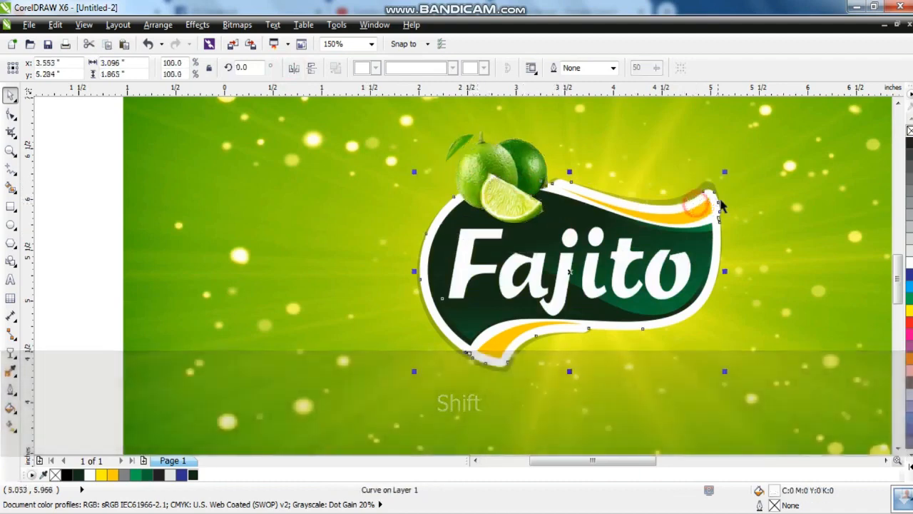
pyautogui.click(707, 247)
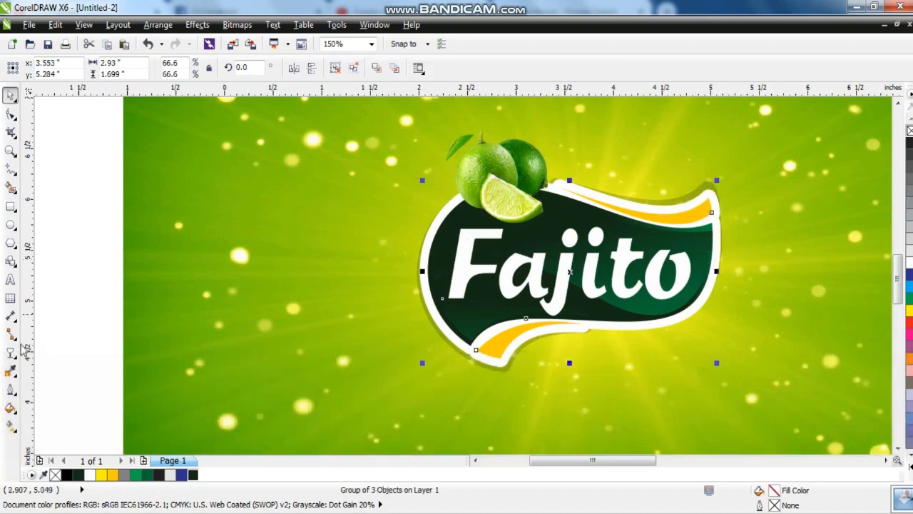
pyautogui.click(14, 391)
pyautogui.click(61, 176)
pyautogui.click(383, 184)
pyautogui.click(363, 259)
pyautogui.click(415, 326)
pyautogui.click(354, 327)
pyautogui.click(468, 352)
pyautogui.click(457, 378)
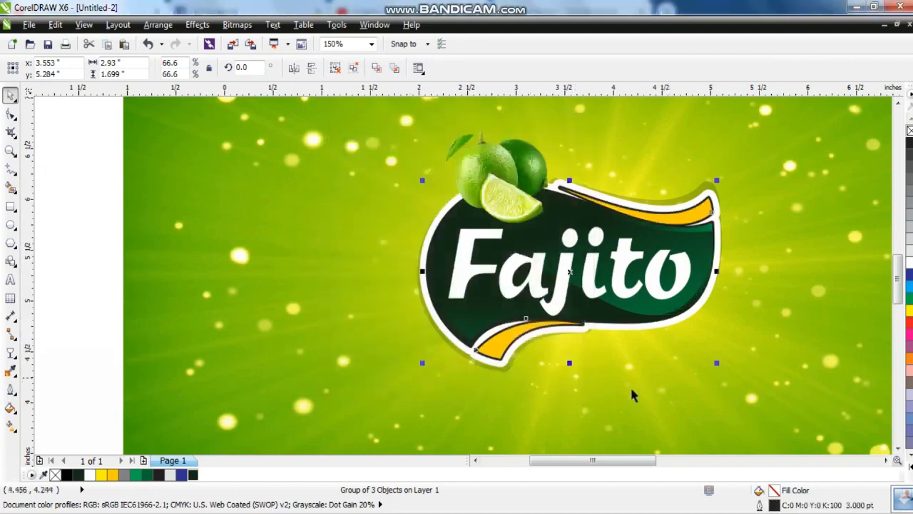
# Try green shades from the document palette on the badge group's outline, ending with dark green C78 M53 Y84 K71.
pyautogui.rightClick(149, 476)
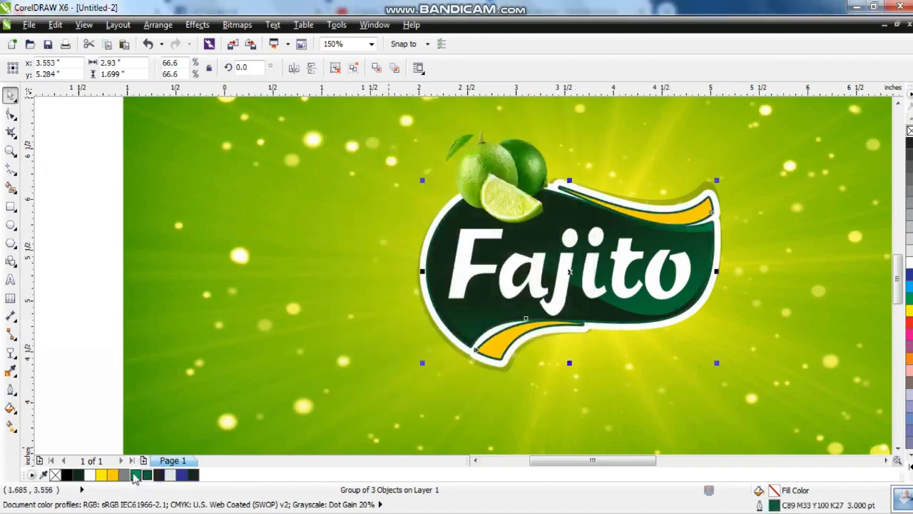
pyautogui.rightClick(136, 476)
pyautogui.rightClick(193, 475)
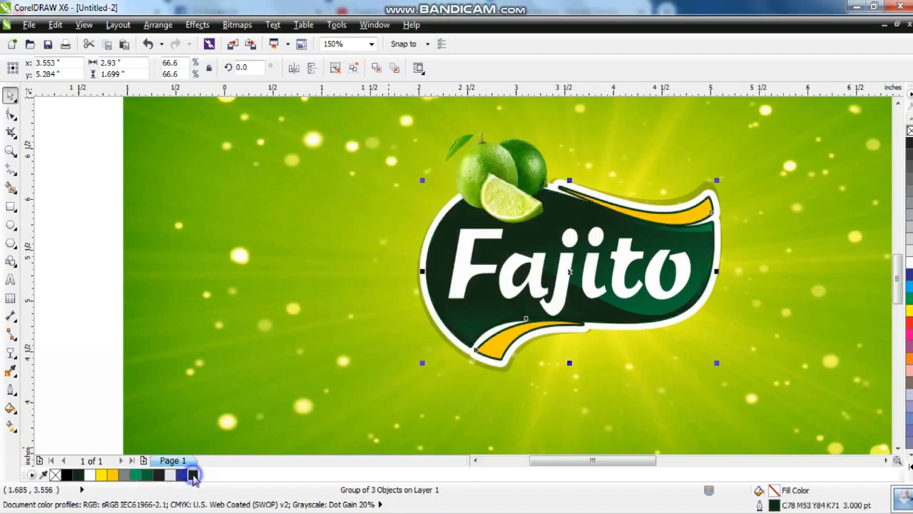
# Remove the outline from the badge group.
pyautogui.click(126, 378)
pyautogui.hotkey('shift', 'F2')
pyautogui.press('Escape')
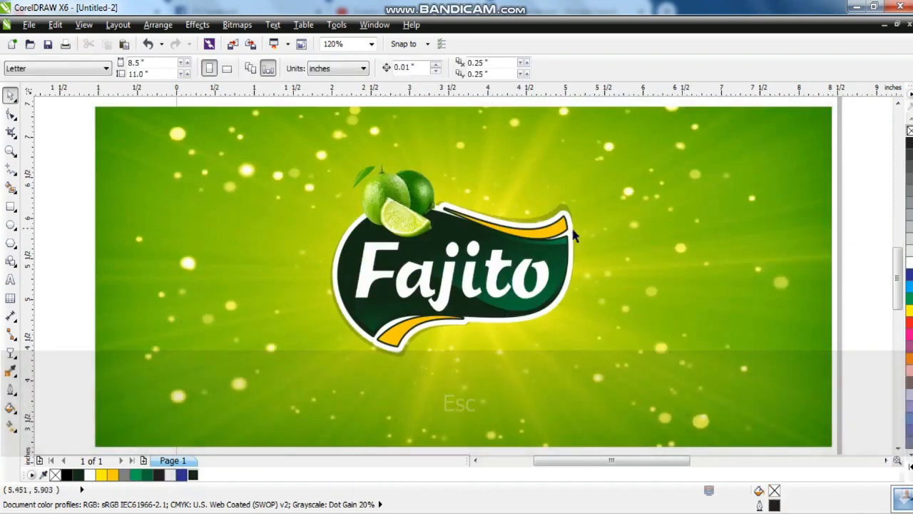
pyautogui.click(565, 228)
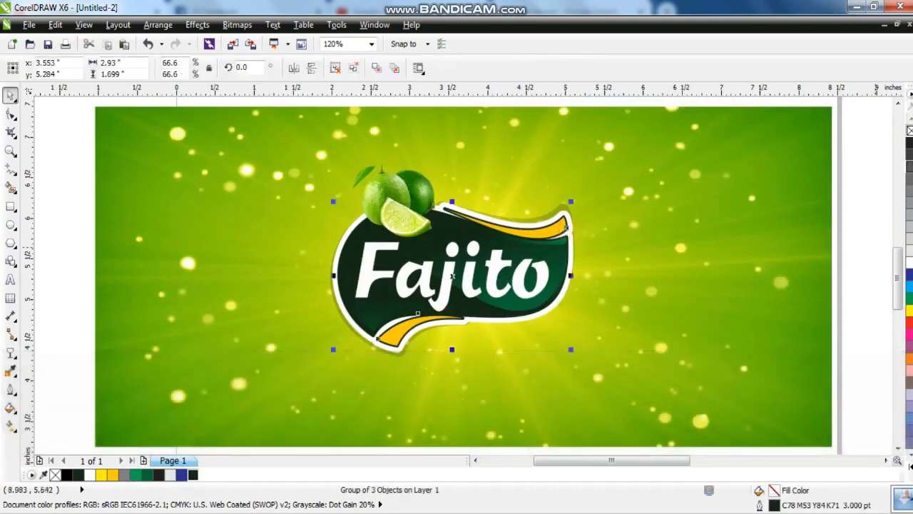
pyautogui.rightClick(909, 131)
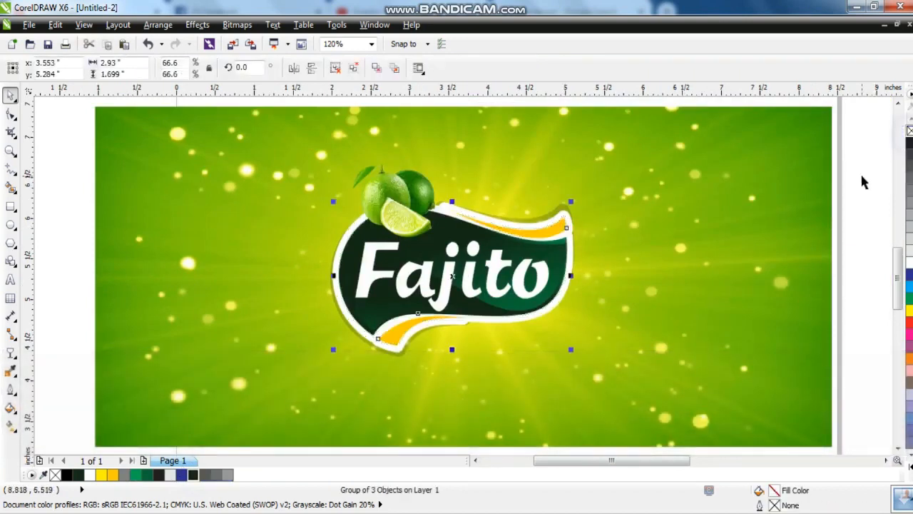
# Nudge the lime picture slightly to the left along the badge's upper edge.
pyautogui.click(862, 178)
pyautogui.keyDown('ctrl'); pyautogui.click(421, 211); pyautogui.keyUp('ctrl')
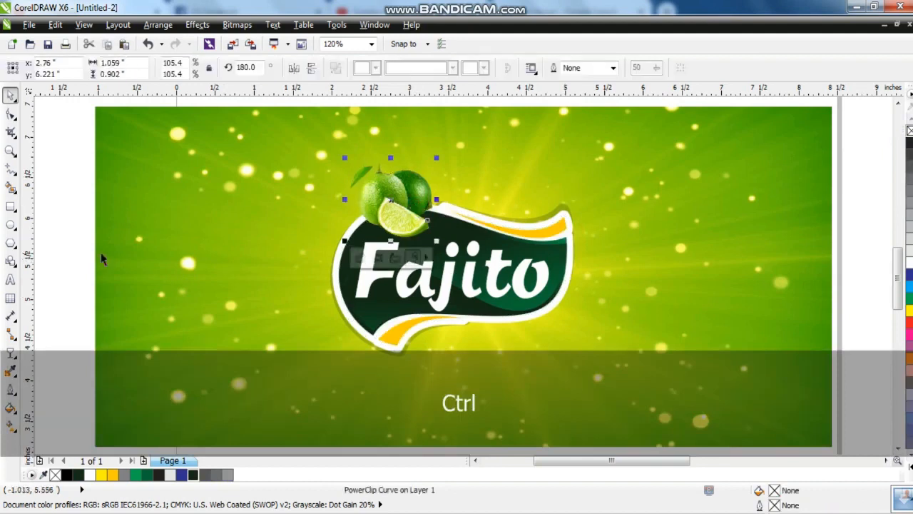
pyautogui.keyDown('ctrl'); pyautogui.click(656, 255); pyautogui.keyUp('ctrl')
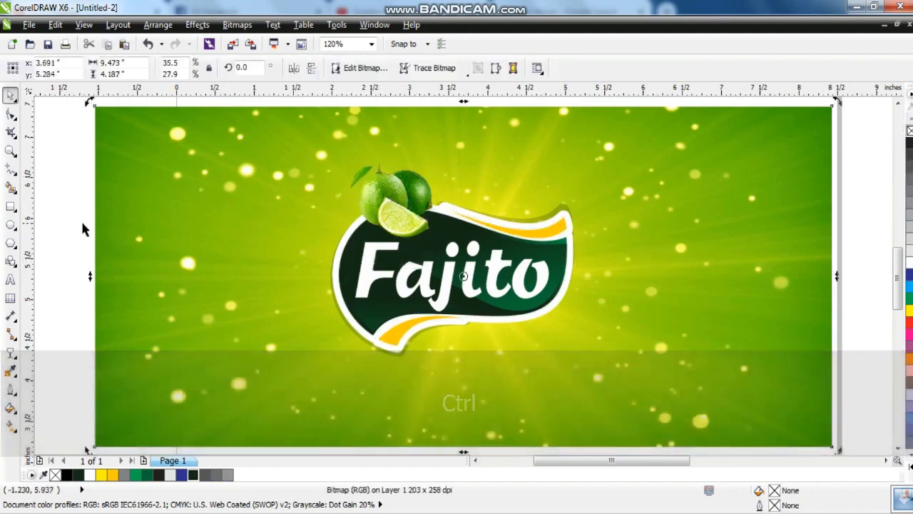
pyautogui.click(104, 222)
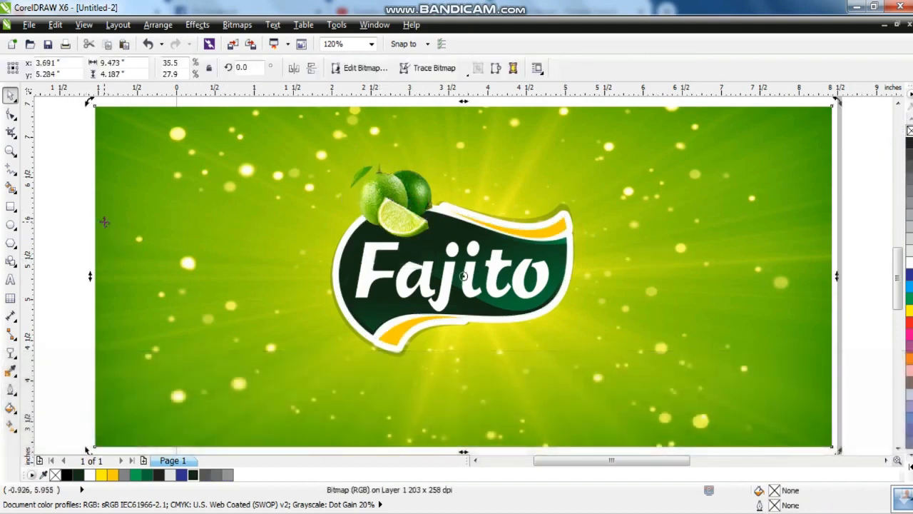
pyautogui.click(574, 268)
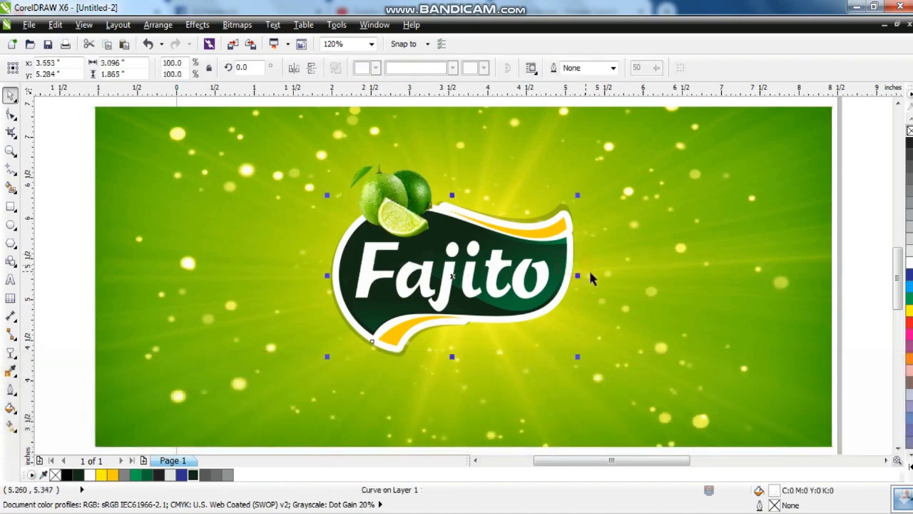
# Move the large lime and mint picture beside the page closer to the artwork.
pyautogui.click(674, 269)
pyautogui.press('F4')
pyautogui.click(758, 293)
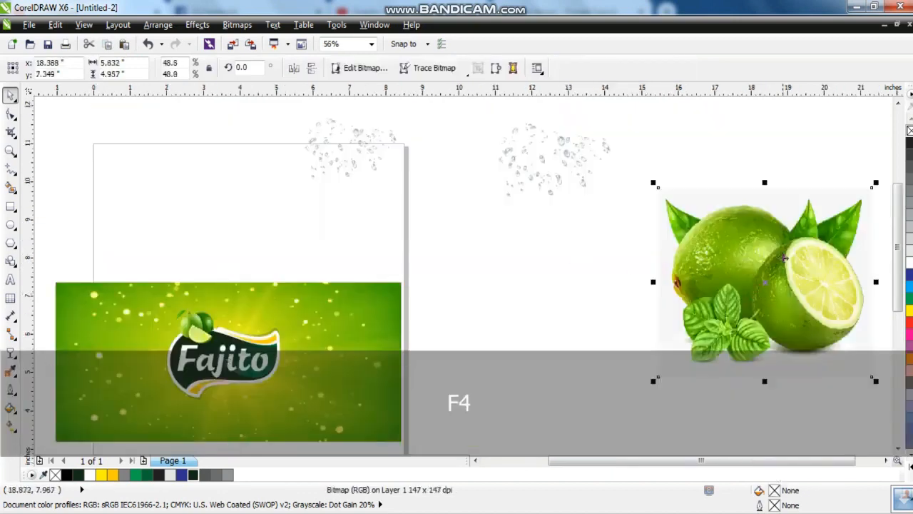
pyautogui.moveTo(783, 257); pyautogui.dragTo(698, 224)
pyautogui.click(404, 316)
pyautogui.click(383, 316)
pyautogui.hotkey('shift', 'F2')
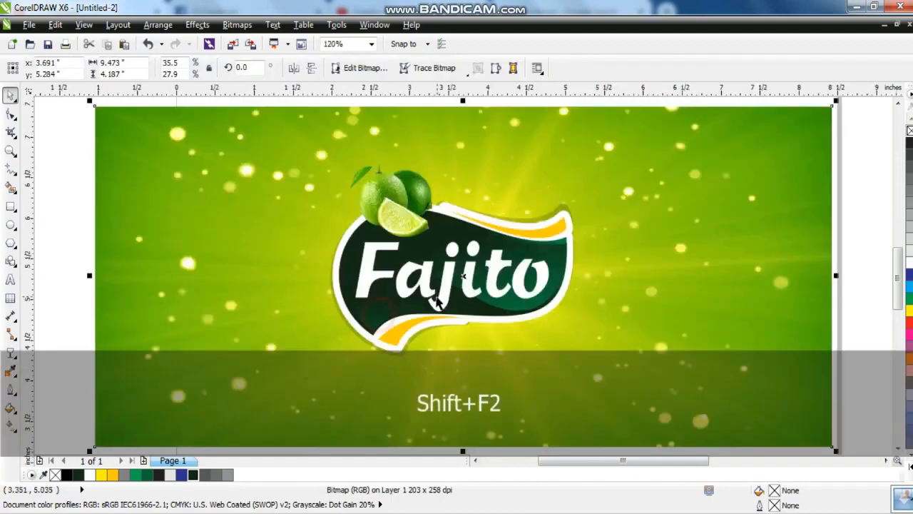
pyautogui.press('Escape')
# Nudge the lime picture slightly back to the right on the badge and check the logo up close.
pyautogui.keyDown('ctrl'); pyautogui.click(389, 191); pyautogui.keyUp('ctrl')
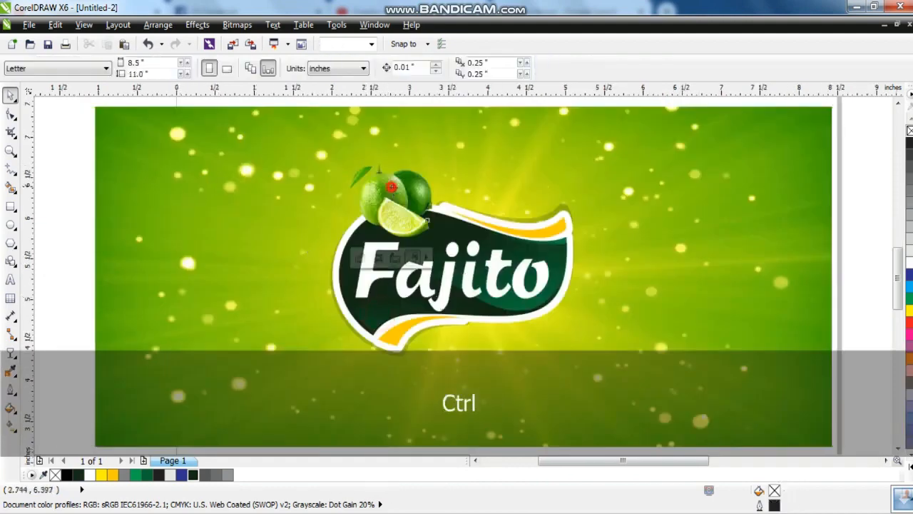
pyautogui.click(60, 209)
pyautogui.click(11, 151)
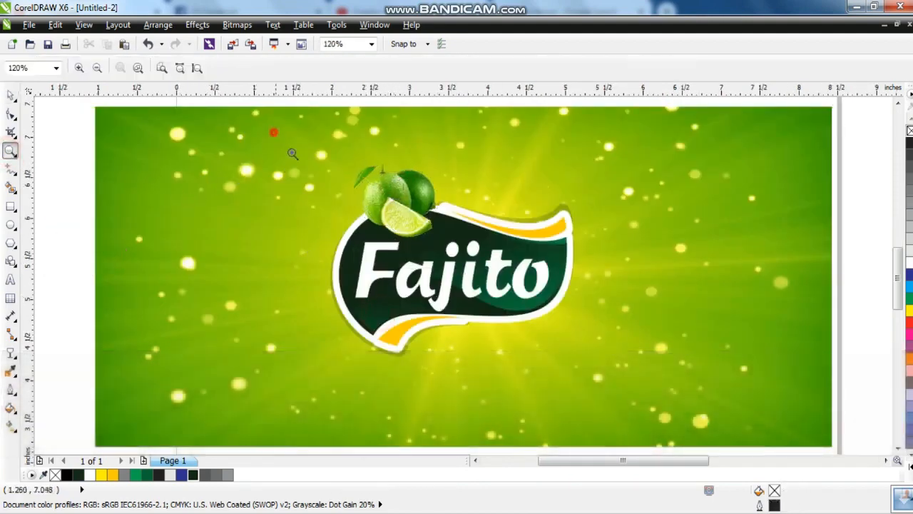
pyautogui.moveTo(707, 371); pyautogui.dragTo(707, 370)
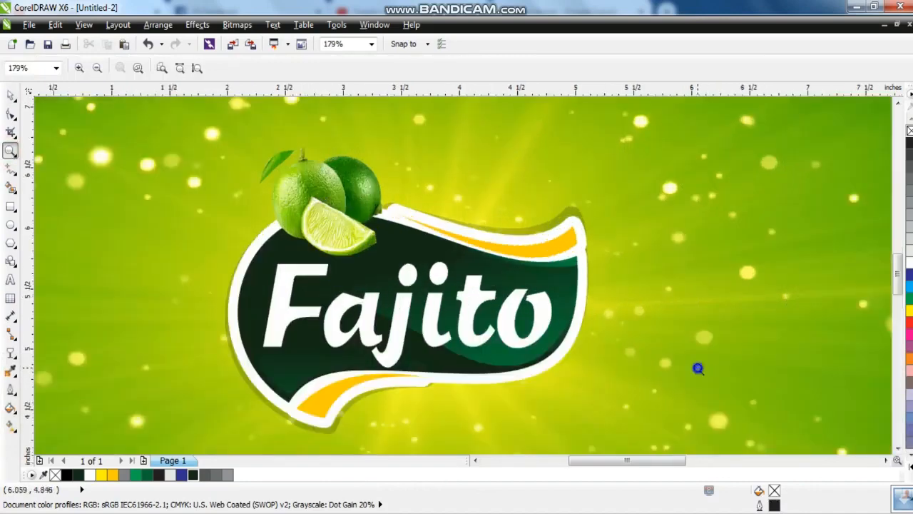
pyautogui.rightClick(698, 368)
# Draw an ellipse about 2.85 by 2.04 inches over the badge, tilt it about 4.7 degrees and centre it on the lettering.
pyautogui.click(11, 225)
pyautogui.moveTo(345, 194); pyautogui.dragTo(552, 356)
pyautogui.click(11, 95)
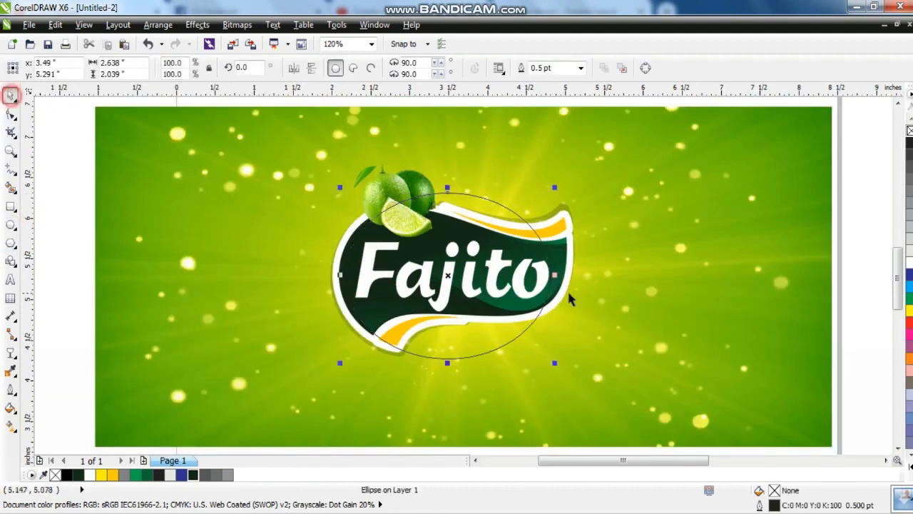
pyautogui.moveTo(558, 274); pyautogui.dragTo(575, 273)
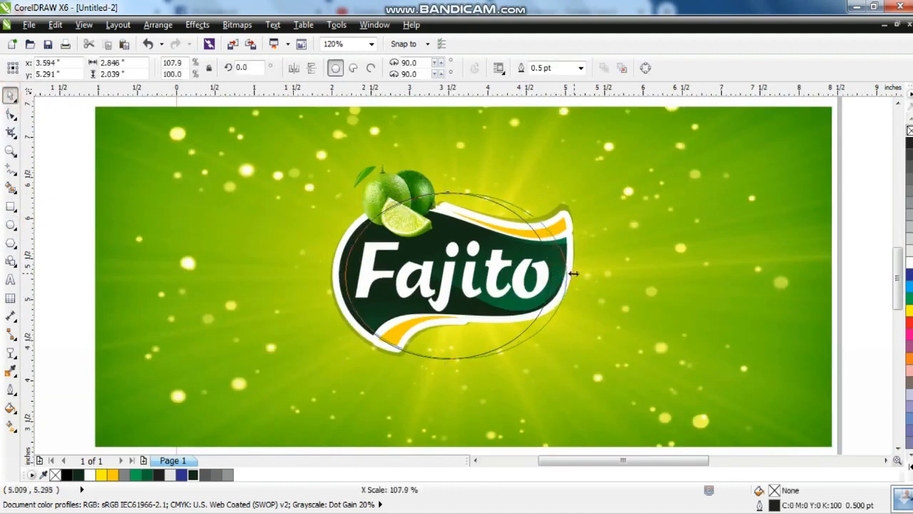
pyautogui.click(459, 273)
pyautogui.moveTo(572, 366); pyautogui.dragTo(576, 354)
pyautogui.moveTo(457, 278); pyautogui.dragTo(451, 279)
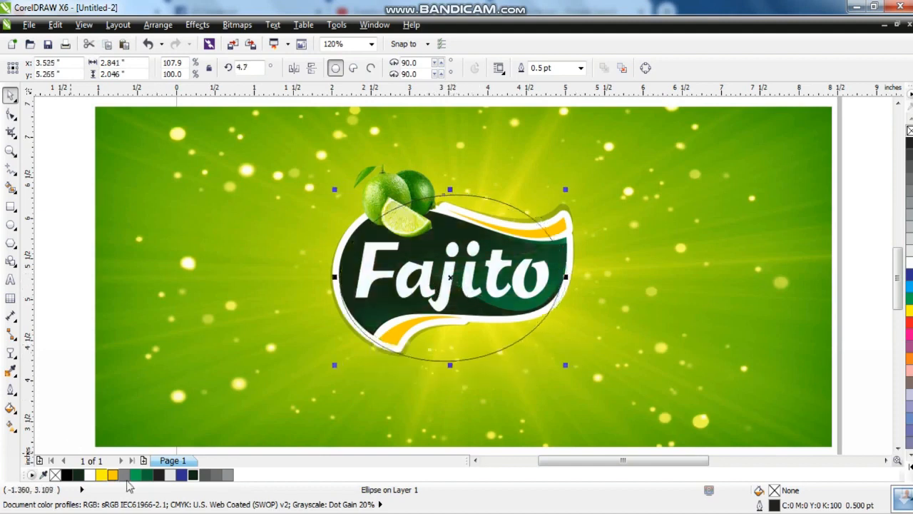
# Fill the ellipse with a uniform maroon, C33 M100 Y68 K47.
pyautogui.click(10, 407)
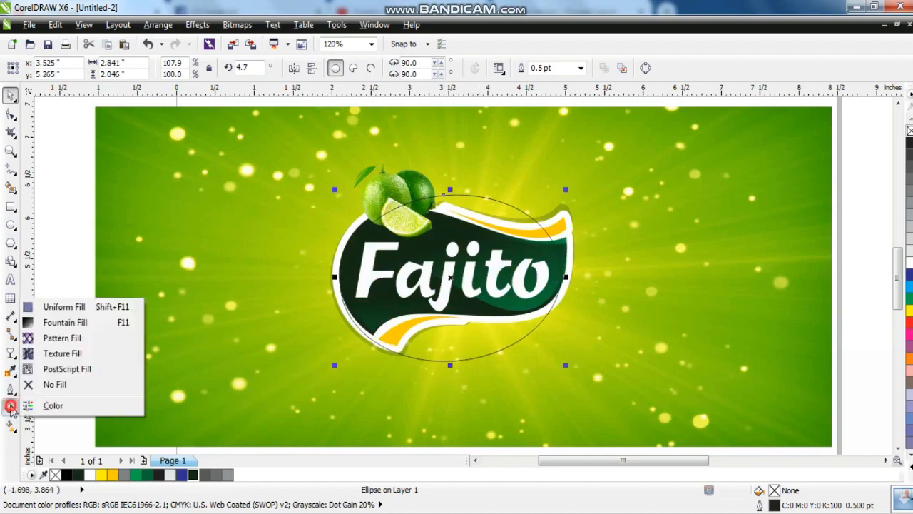
pyautogui.click(49, 307)
pyautogui.click(540, 152)
pyautogui.moveTo(631, 253); pyautogui.dragTo(638, 277)
pyautogui.click(662, 378)
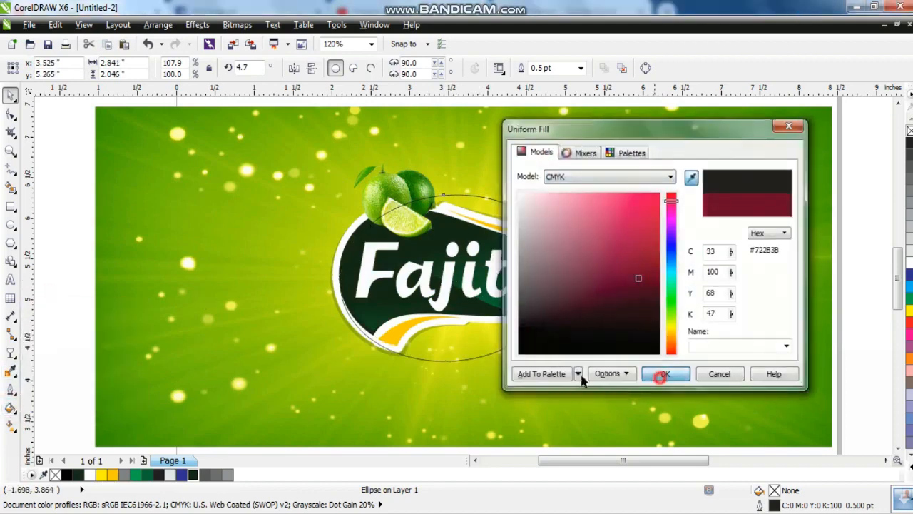
# Give the ellipse a linear gradient running downward from maroon to bright red at its lower edge.
pyautogui.press('g')
pyautogui.moveTo(451, 312); pyautogui.dragTo(455, 343)
pyautogui.moveTo(909, 321); pyautogui.dragTo(456, 345)
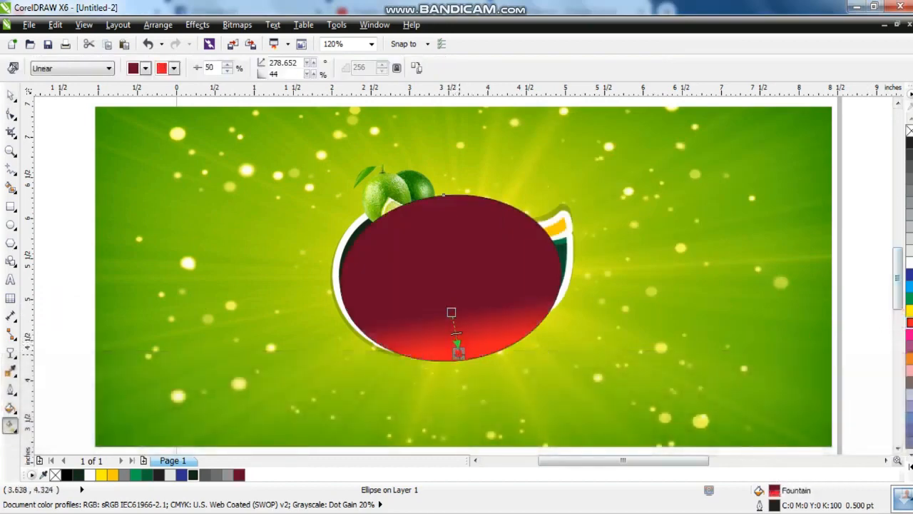
# Place the red ellipse between the background and the badge without an outline, and resize it to about 2.82 by 1.99 inches.
pyautogui.hotkey('ctrl', 'pageup')
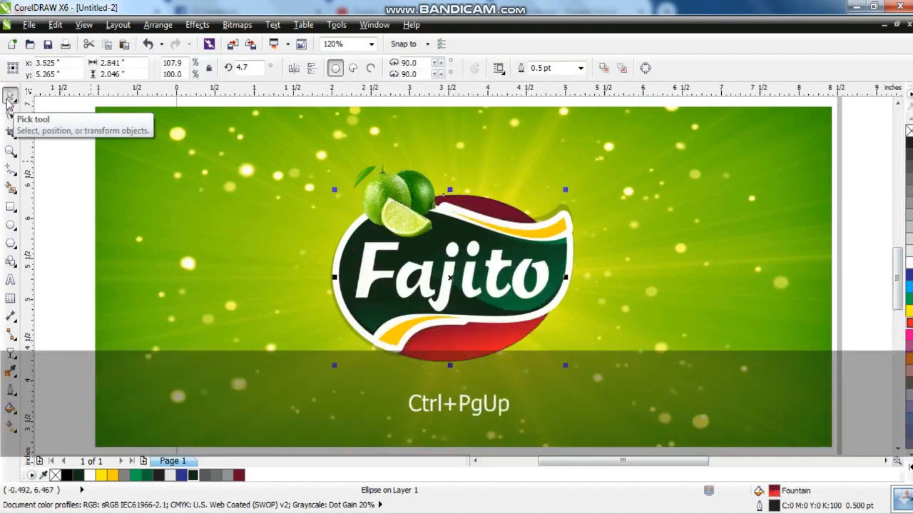
pyautogui.rightClick(55, 474)
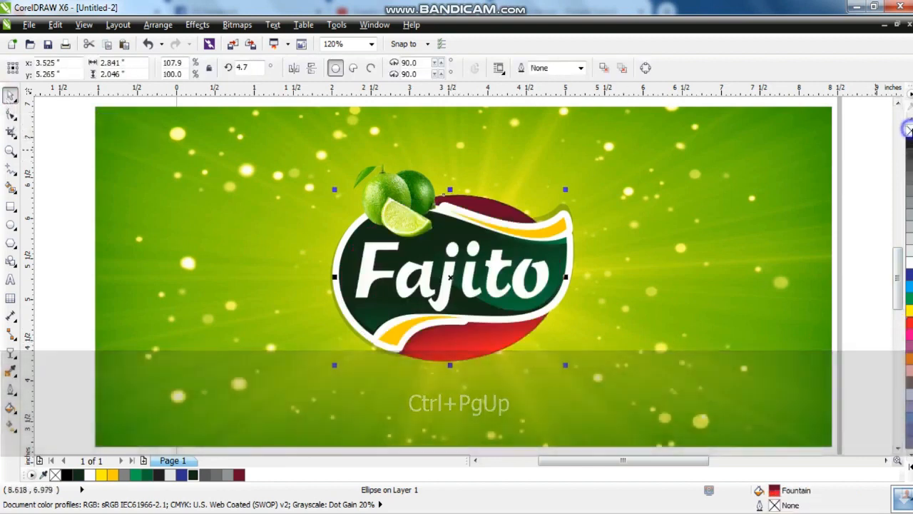
pyautogui.moveTo(565, 365); pyautogui.dragTo(559, 361)
pyautogui.moveTo(334, 275); pyautogui.dragTo(330, 276)
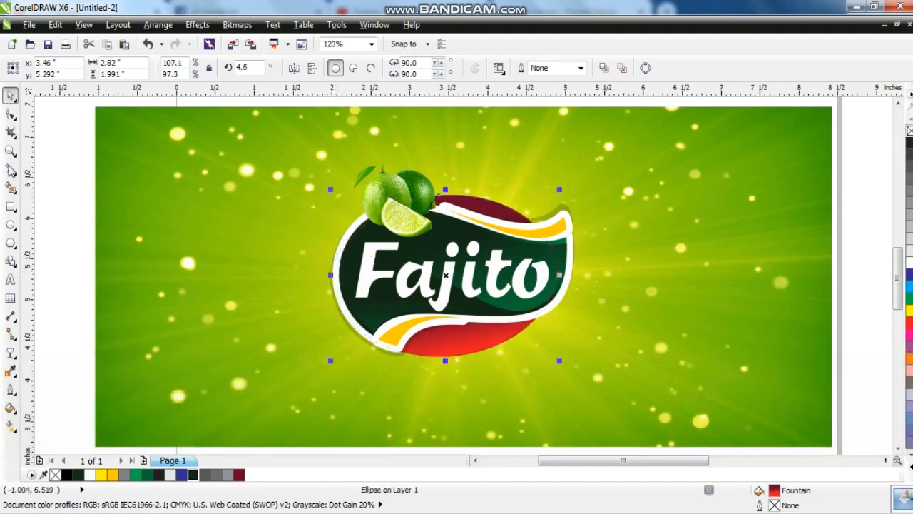
# Draw a closed freehand shape about 5.6 by 2.15 inches covering the upper half of the badge and ellipse.
pyautogui.click(9, 172)
pyautogui.moveTo(286, 277)
pyautogui.mouseDown()
pyautogui.moveTo(381, 123)
pyautogui.moveTo(244, 259)
pyautogui.moveTo(284, 278)
pyautogui.mouseUp()
pyautogui.press('space')
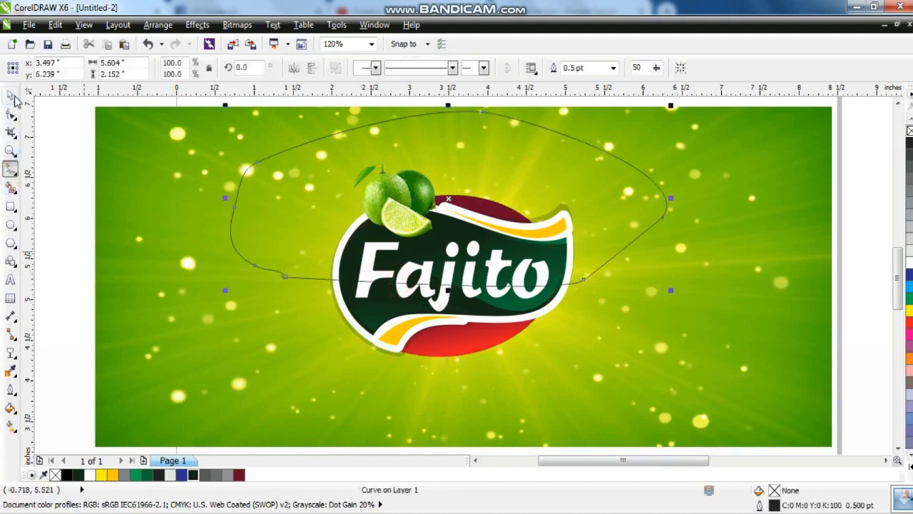
# Trim the ellipse's upper half away with the freehand shape and delete that shape.
pyautogui.keyDown('shift'); pyautogui.click(488, 348); pyautogui.keyUp('shift')
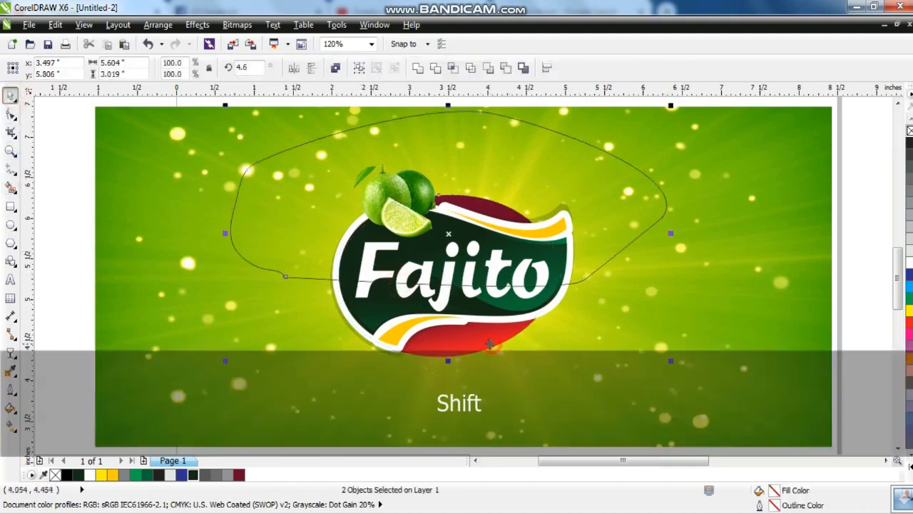
pyautogui.click(438, 68)
pyautogui.press('Escape')
pyautogui.click(644, 180)
pyautogui.press('Delete')
# Add a slightly enlarged white copy of the red segment behind it as a border below the badge.
pyautogui.click(495, 345)
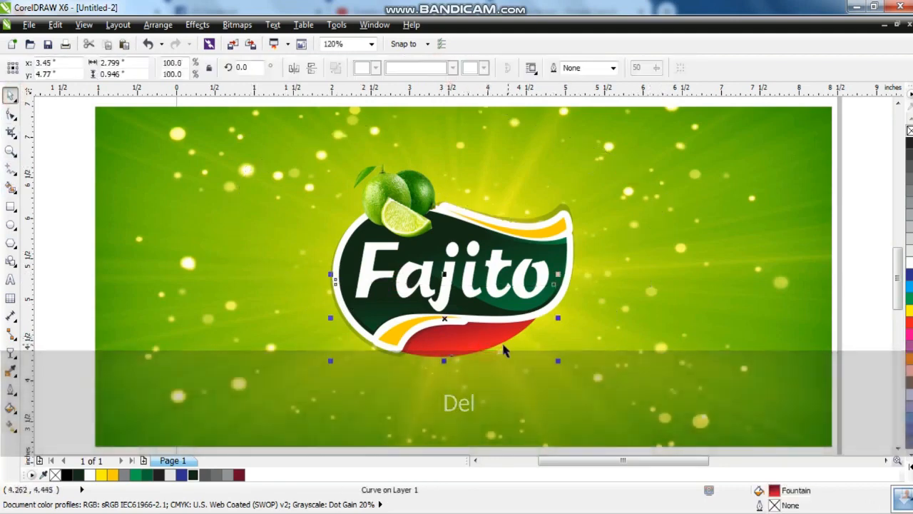
pyautogui.moveTo(558, 361); pyautogui.dragTo(560, 364)
pyautogui.hotkey('shift', 'pagedown')
pyautogui.hotkey('ctrl', 'pageup')
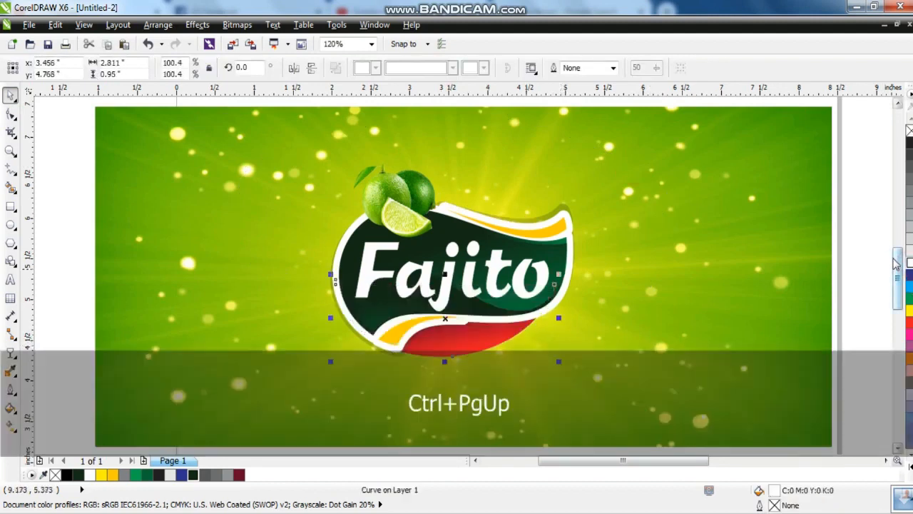
pyautogui.hotkey('shift', 'F2')
pyautogui.press('F3')
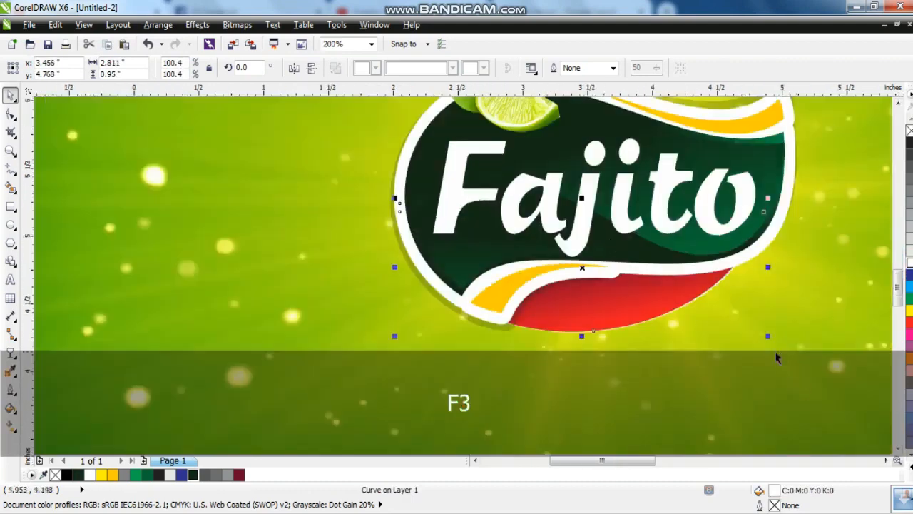
pyautogui.moveTo(769, 337); pyautogui.dragTo(776, 341)
pyautogui.press('Escape')
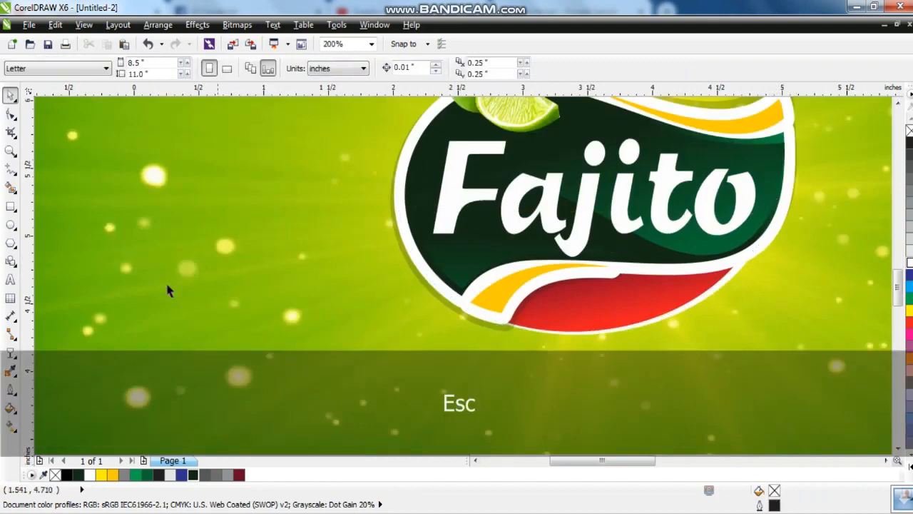
# Add the artistic text "Classic" on the green background beside the badge.
pyautogui.click(10, 279)
pyautogui.click(132, 279)
pyautogui.write('cla')
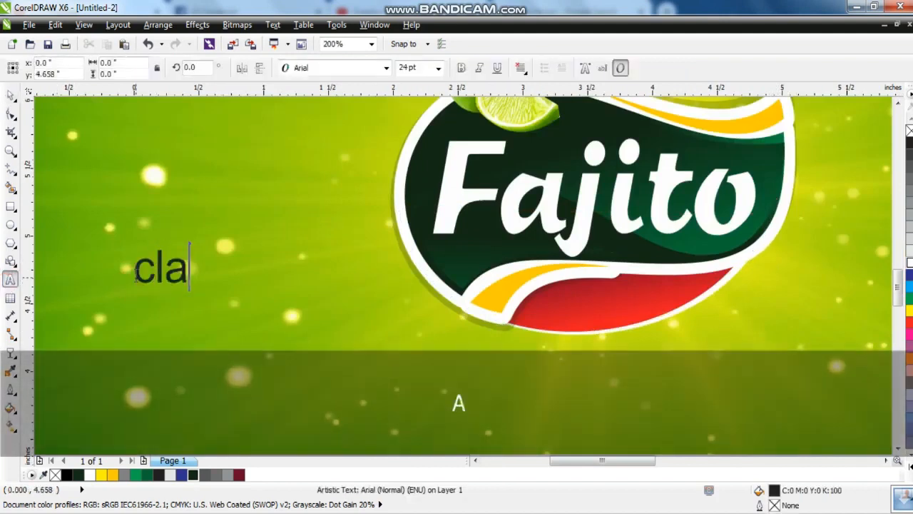
pyautogui.write('sic')
pyautogui.hotkey('shift', 'Home')
pyautogui.write('Clasis')
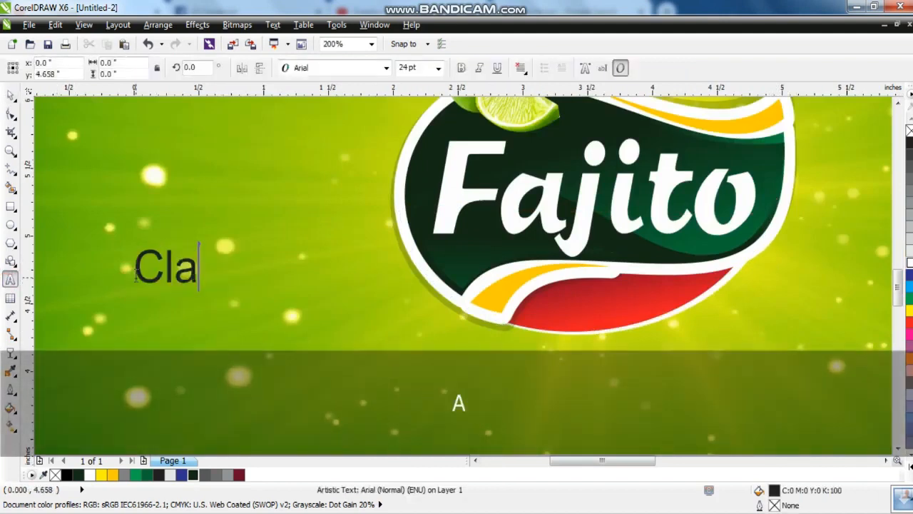
pyautogui.press('BackSpace')
pyautogui.press('BackSpace')
pyautogui.write('sic')
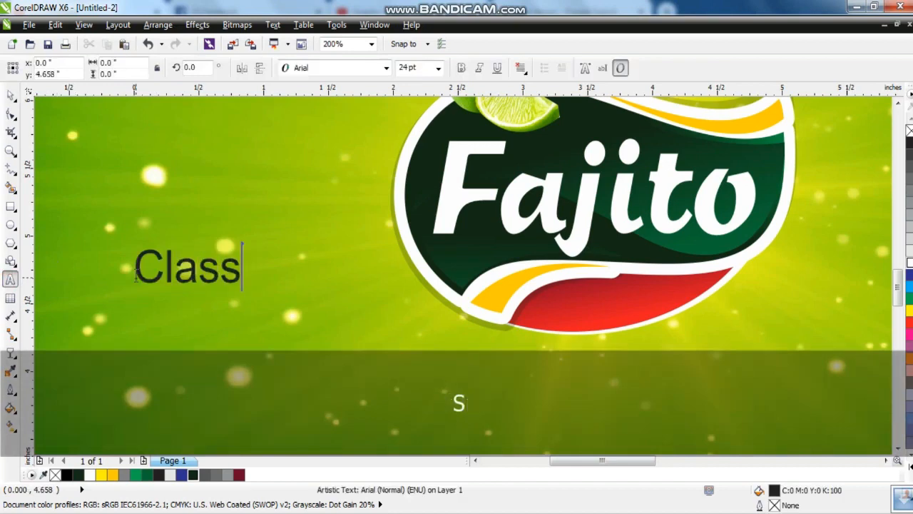
pyautogui.click(11, 95)
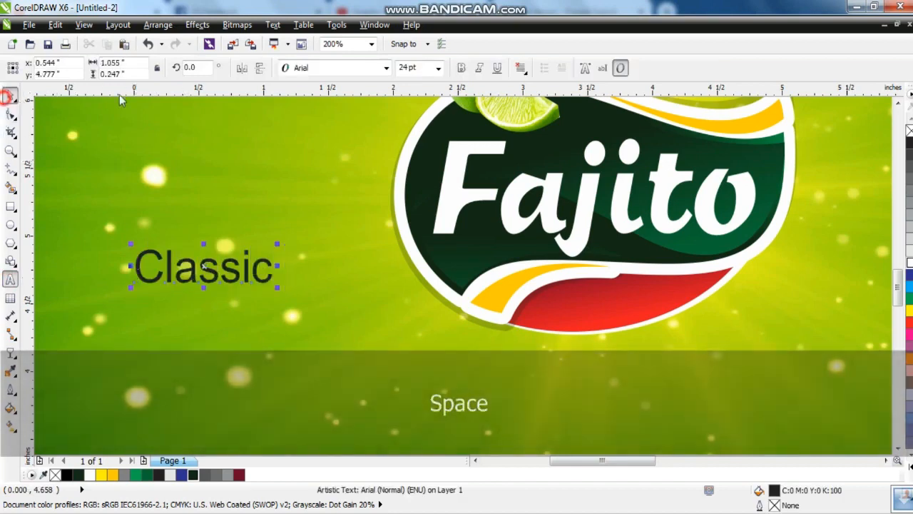
# Change "Classic" to a lettering font like Fajito's and fit it in white, slightly tilted, on the red segment.
pyautogui.click(364, 67)
pyautogui.click(310, 98)
pyautogui.moveTo(316, 289); pyautogui.dragTo(677, 273)
pyautogui.click(610, 314)
pyautogui.click(624, 307)
pyautogui.click(909, 264)
pyautogui.click(830, 327)
pyautogui.hotkey('shift', 'F2')
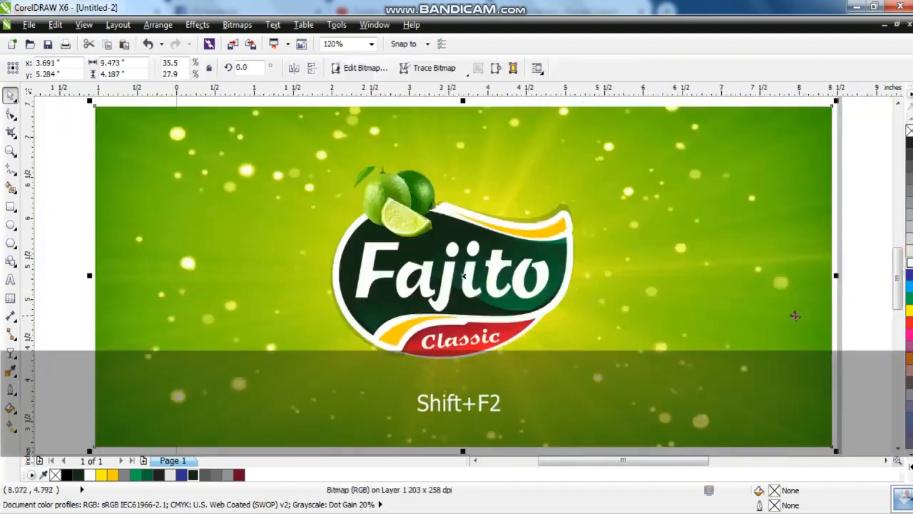
# Group all the logo parts and centre the group horizontally on the green background.
pyautogui.press('Escape')
pyautogui.moveTo(842, 153); pyautogui.dragTo(292, 383)
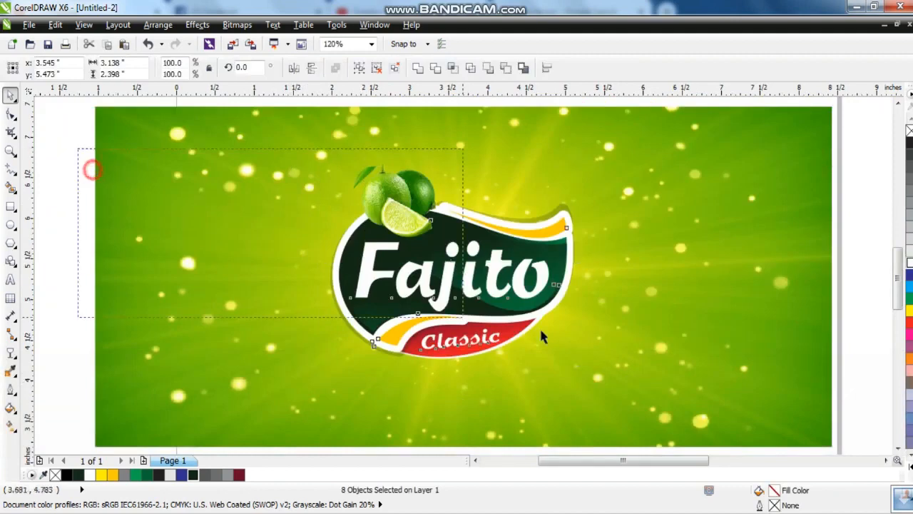
pyautogui.hotkey('ctrl', 'g')
pyautogui.keyDown('shift'); pyautogui.click(634, 337); pyautogui.keyUp('shift')
pyautogui.press('c')
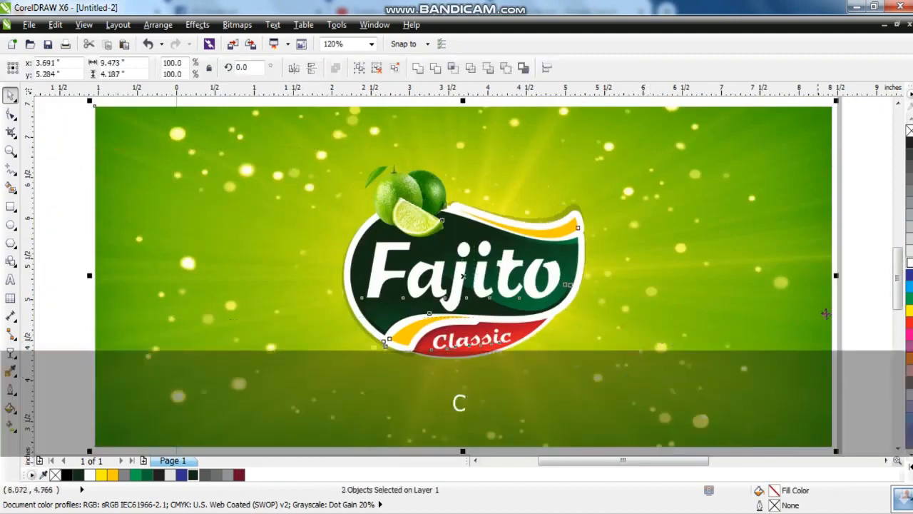
pyautogui.click(844, 303)
pyautogui.click(529, 283)
pyautogui.click(704, 299)
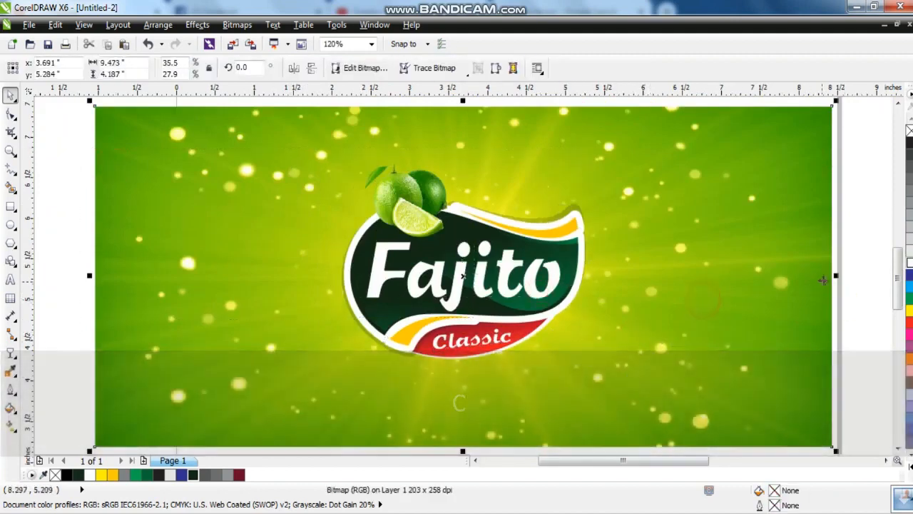
# Move the water-droplet picture from the top of the page onto the badge and bring it to the front.
pyautogui.click(846, 283)
pyautogui.press('F4')
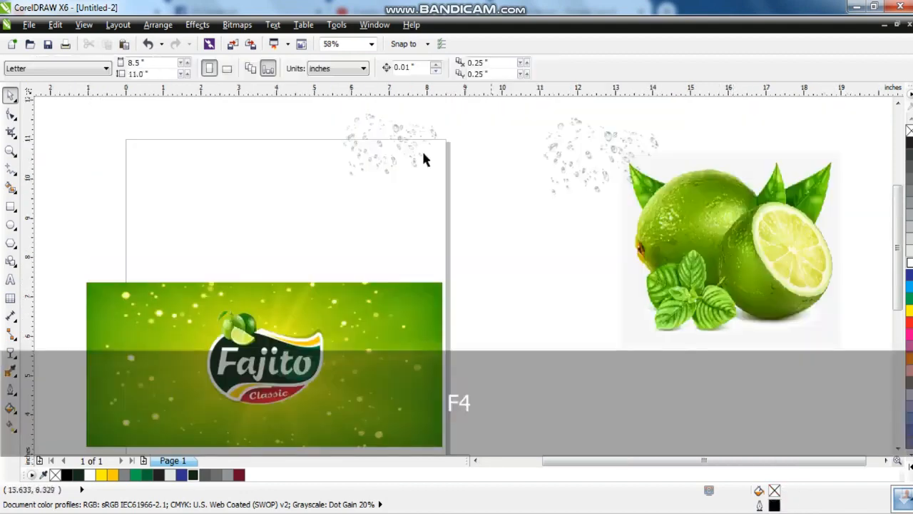
pyautogui.moveTo(391, 142); pyautogui.dragTo(424, 321)
pyautogui.hotkey('shift', 'pageup')
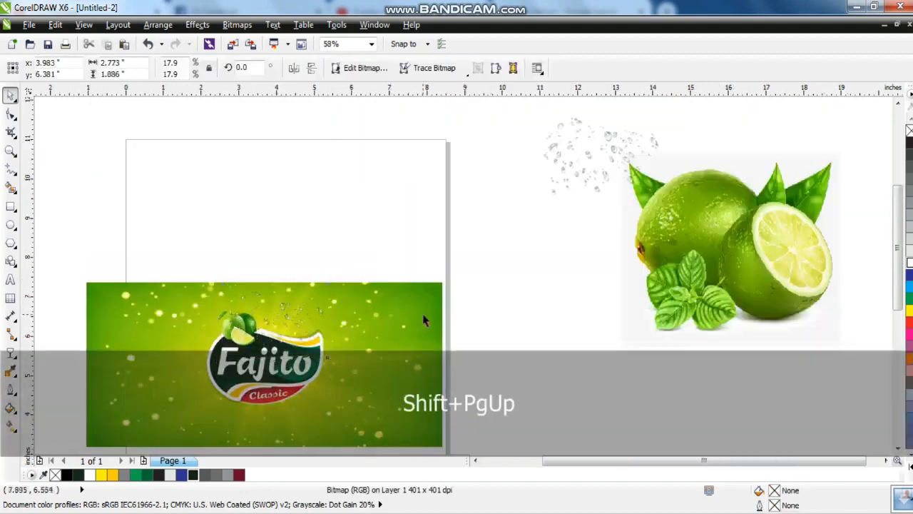
pyautogui.hotkey('shift', 'F2')
pyautogui.press('Escape')
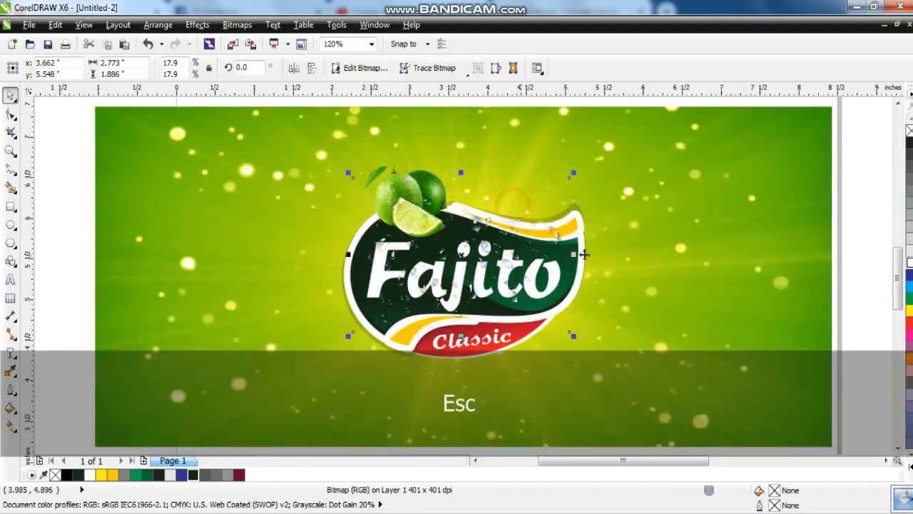
# Enlarge the water-droplet picture to about 5.47 by 3.72 inches and position it so the drops spread around the badge.
pyautogui.moveTo(573, 172); pyautogui.dragTo(672, 109)
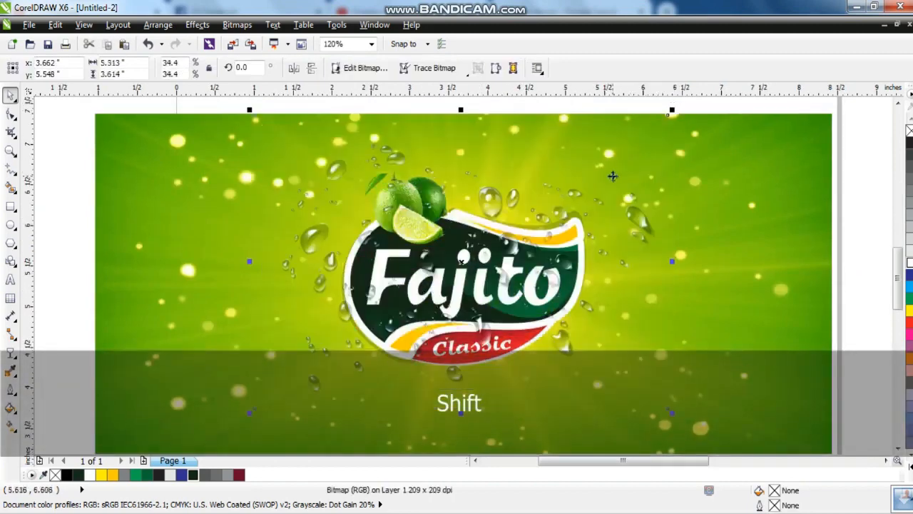
pyautogui.moveTo(612, 178)
pyautogui.mouseDown()
pyautogui.moveTo(612, 194)
pyautogui.moveTo(619, 189)
pyautogui.mouseUp()
pyautogui.moveTo(666, 405); pyautogui.dragTo(669, 409)
# Apply a uniform transparency of 44 to the water-droplet picture and deselect it.
pyautogui.click(11, 351)
pyautogui.click(82, 66)
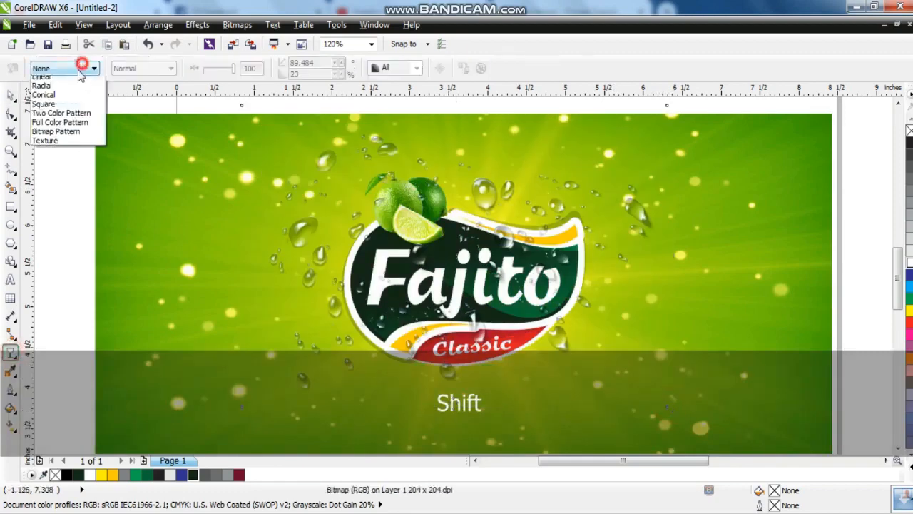
pyautogui.click(50, 86)
pyautogui.moveTo(221, 68); pyautogui.dragTo(218, 71)
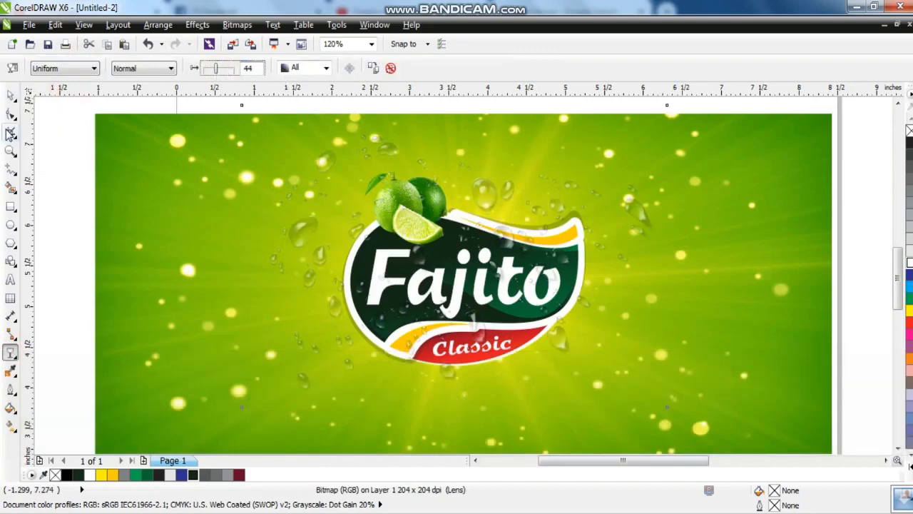
pyautogui.click(11, 96)
pyautogui.click(45, 204)
# Shift the transparent water-droplet picture slightly over the badge, to about x 3.58 and y 5.50 inches.
pyautogui.click(303, 236)
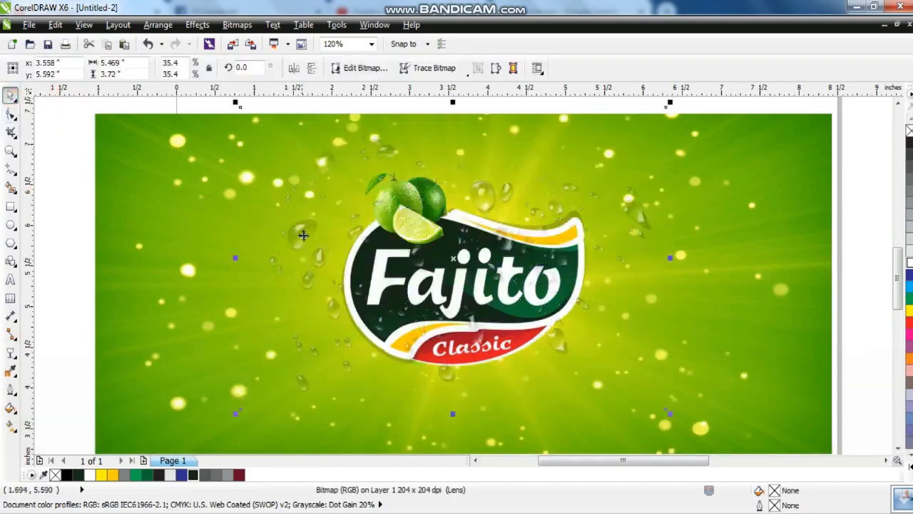
pyautogui.moveTo(305, 226); pyautogui.dragTo(307, 229)
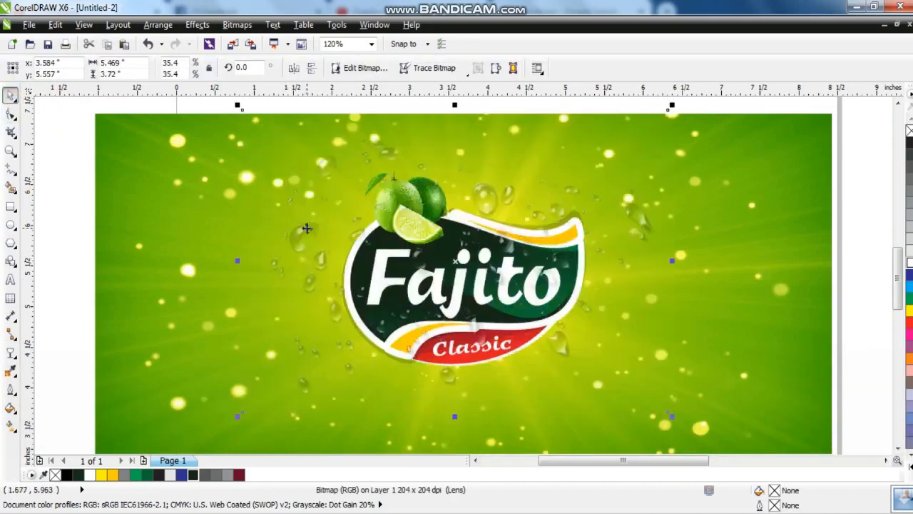
pyautogui.press('Escape')
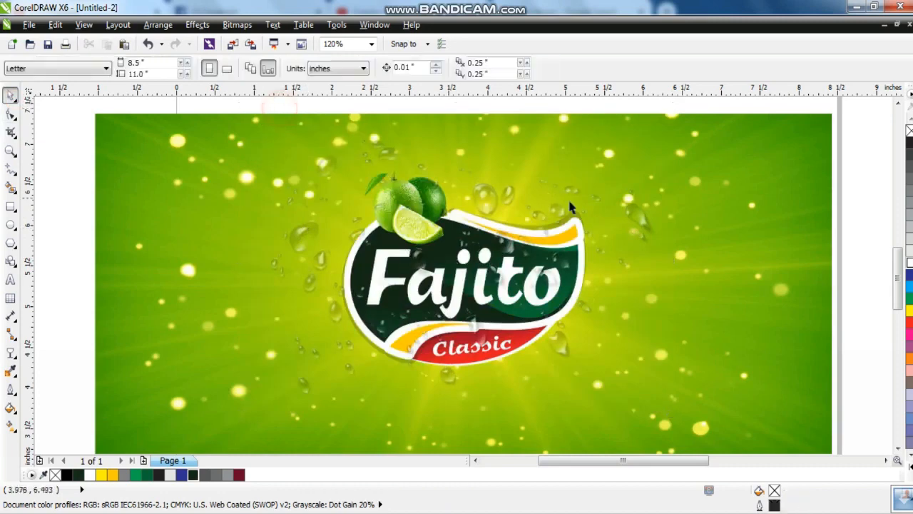
pyautogui.click(628, 218)
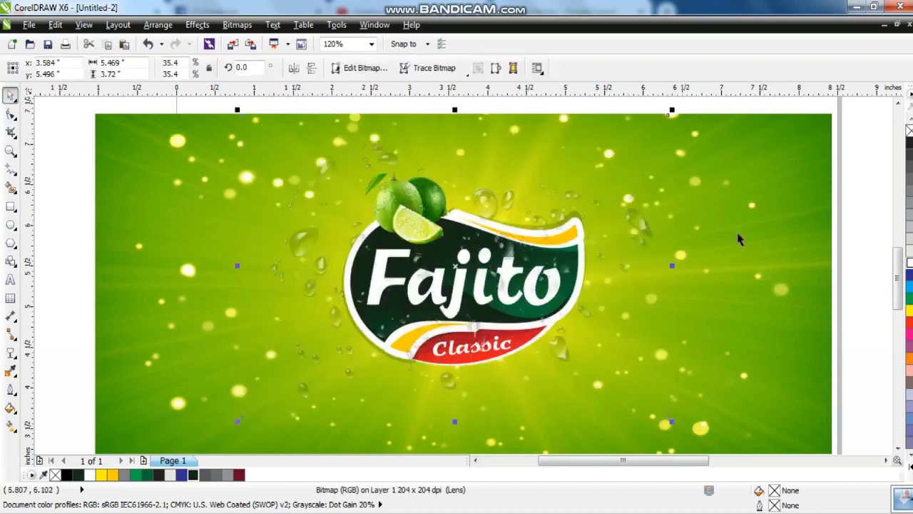